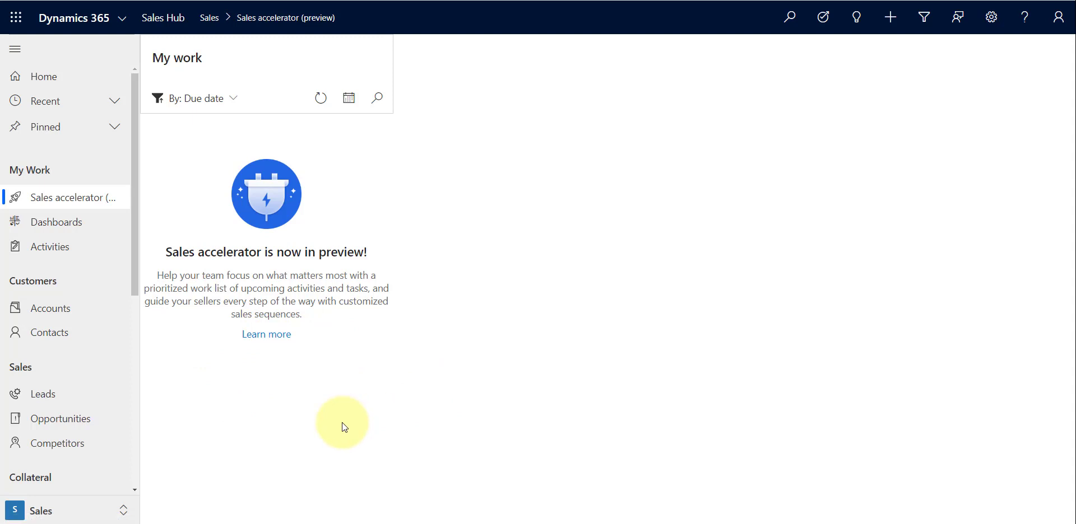
Open Sales Insights settings and start the Sales accelerator (preview) after agreeing to its preview terms and conditions
{"action": "left_click", "coordinate": [98, 512]}
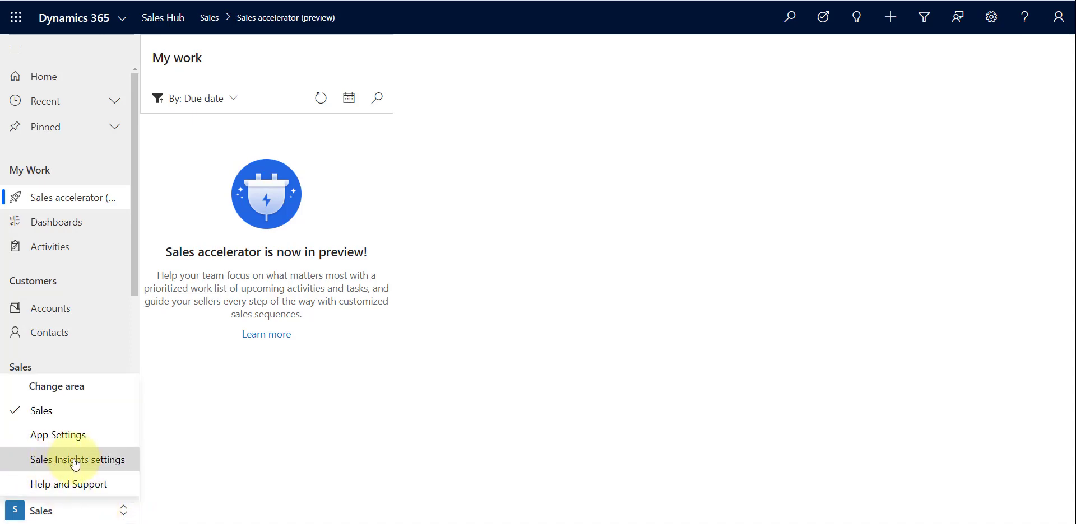
{"action": "left_click", "coordinate": [93, 460]}
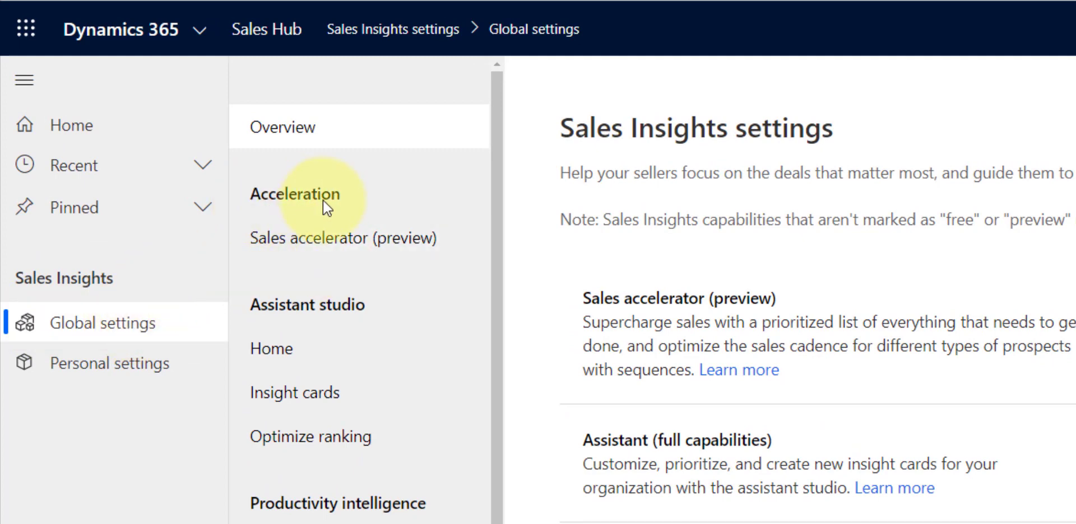
{"action": "left_click", "coordinate": [313, 244]}
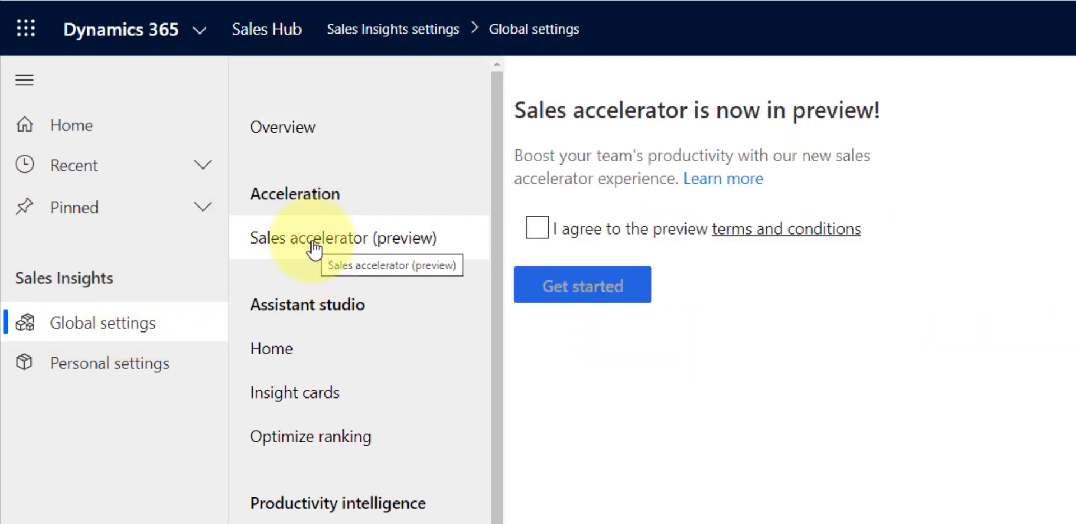
{"action": "left_click", "coordinate": [536, 230]}
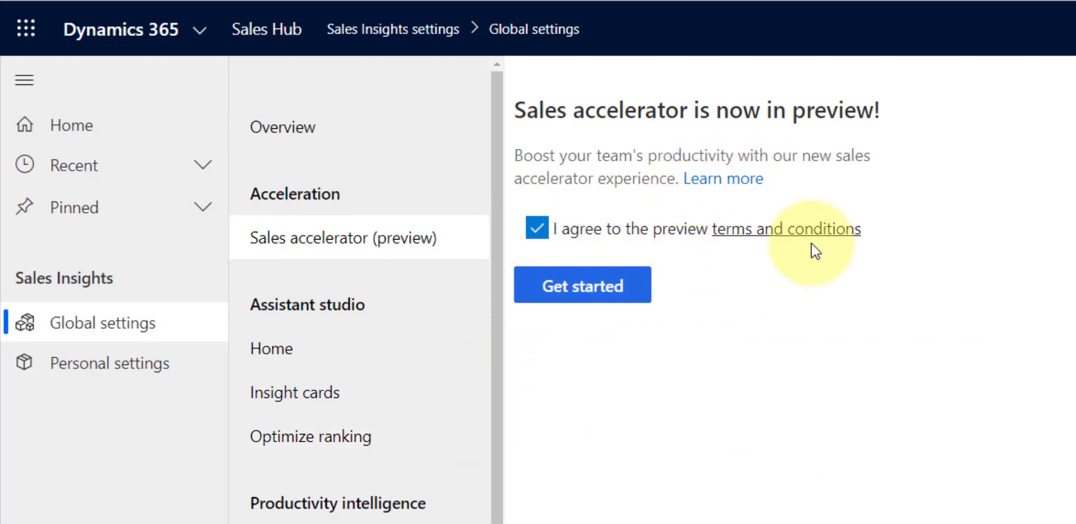
{"action": "left_click", "coordinate": [597, 286]}
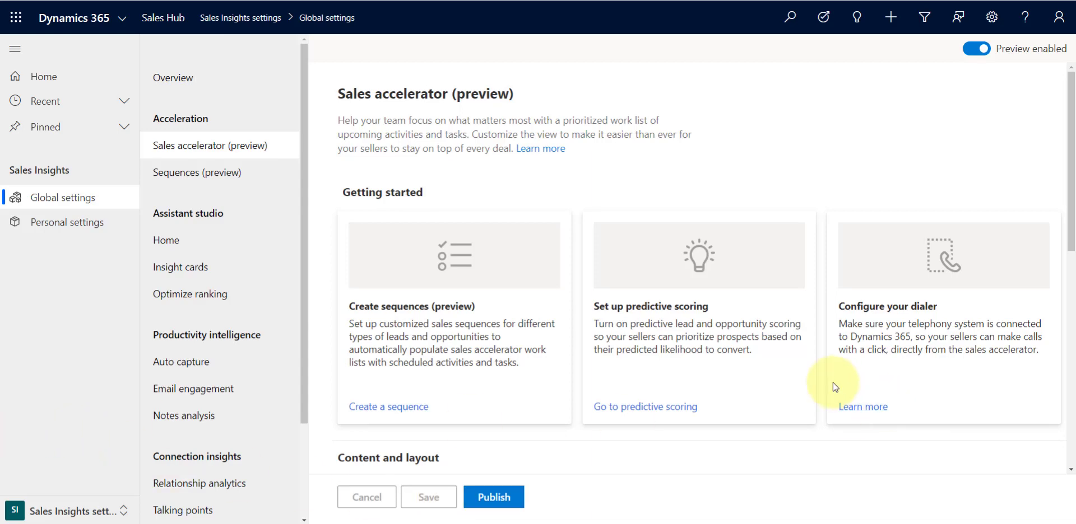
Set the lead form to Lead and the opportunity form to Opportunity in the sales accelerator content settings, then save
{"action": "scroll", "coordinate": [833, 414], "scroll_direction": "down", "scroll_amount": 4}
{"action": "scroll", "coordinate": [833, 387], "scroll_direction": "down", "scroll_amount": 3}
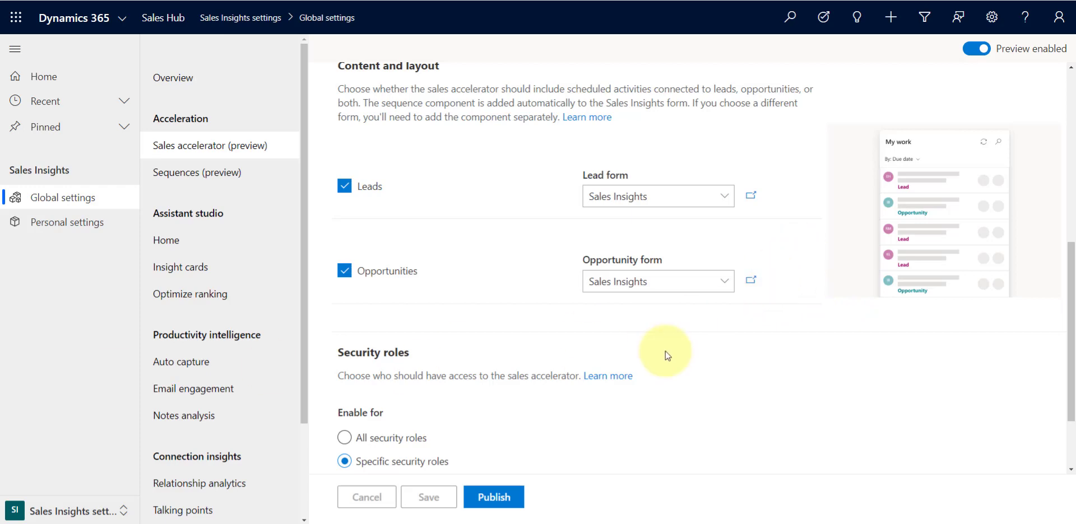
{"action": "scroll", "coordinate": [662, 357], "scroll_direction": "down", "scroll_amount": 1}
{"action": "scroll", "coordinate": [662, 358], "scroll_direction": "up", "scroll_amount": 1}
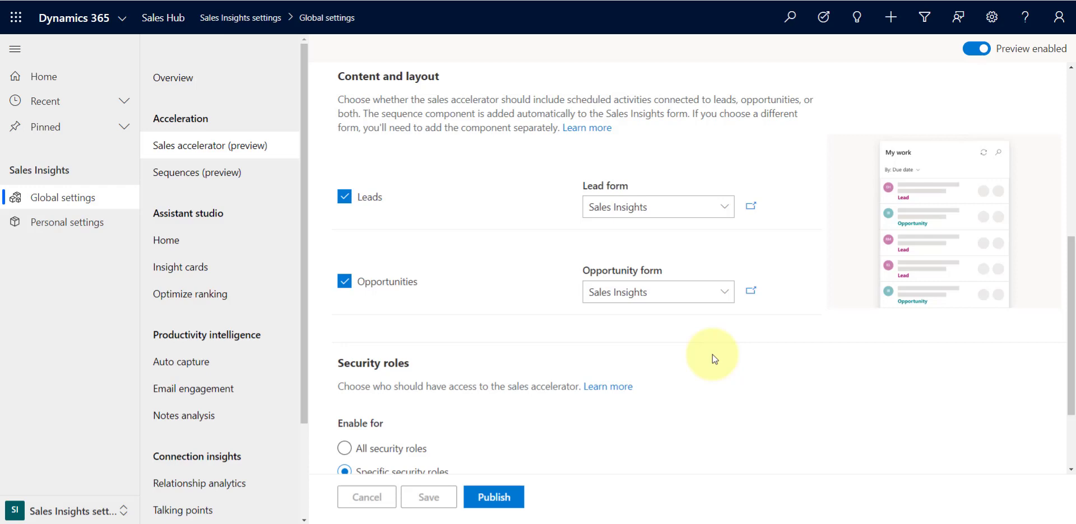
{"action": "left_click", "coordinate": [643, 210]}
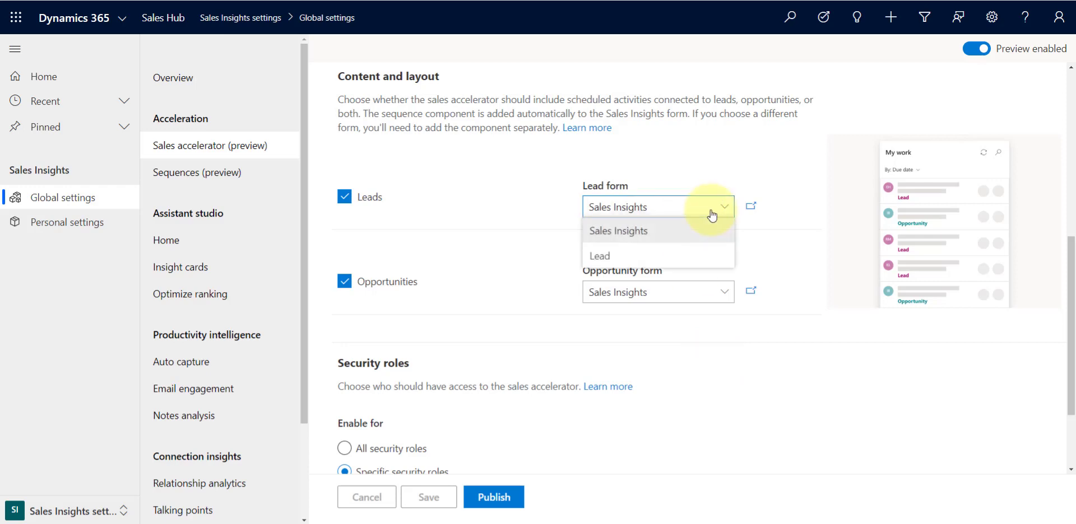
{"action": "left_click", "coordinate": [620, 258]}
{"action": "left_click", "coordinate": [727, 294]}
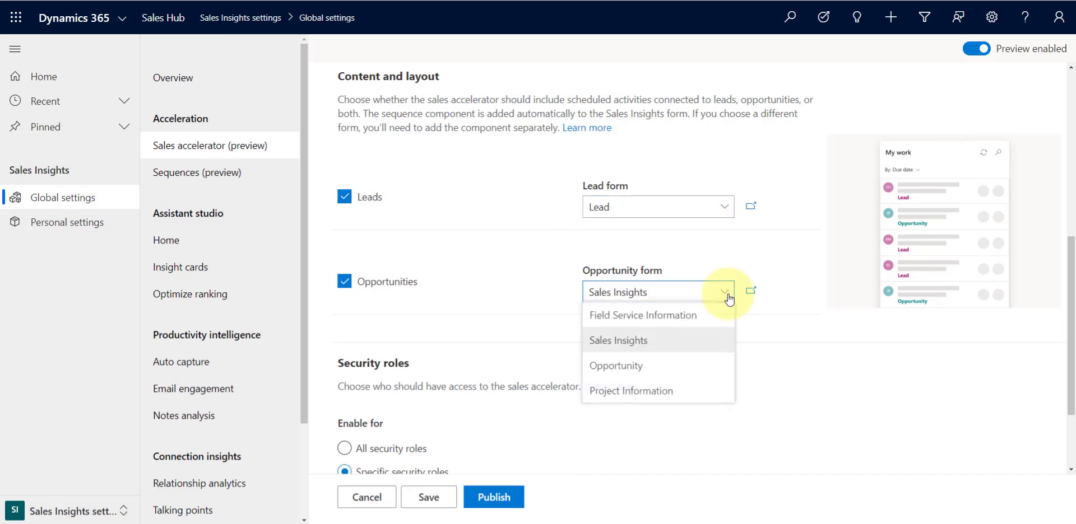
{"action": "left_click", "coordinate": [657, 371]}
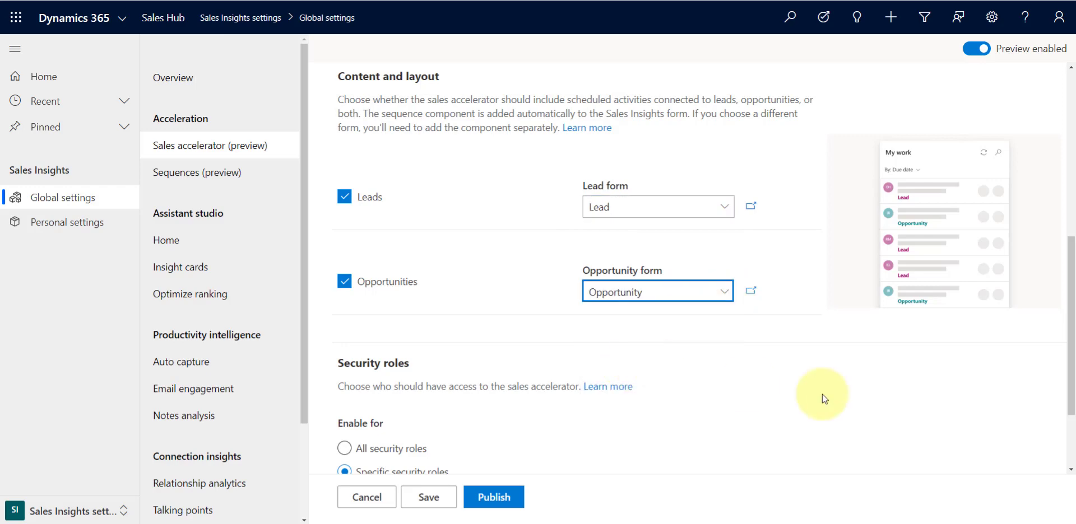
{"action": "left_click", "coordinate": [424, 501]}
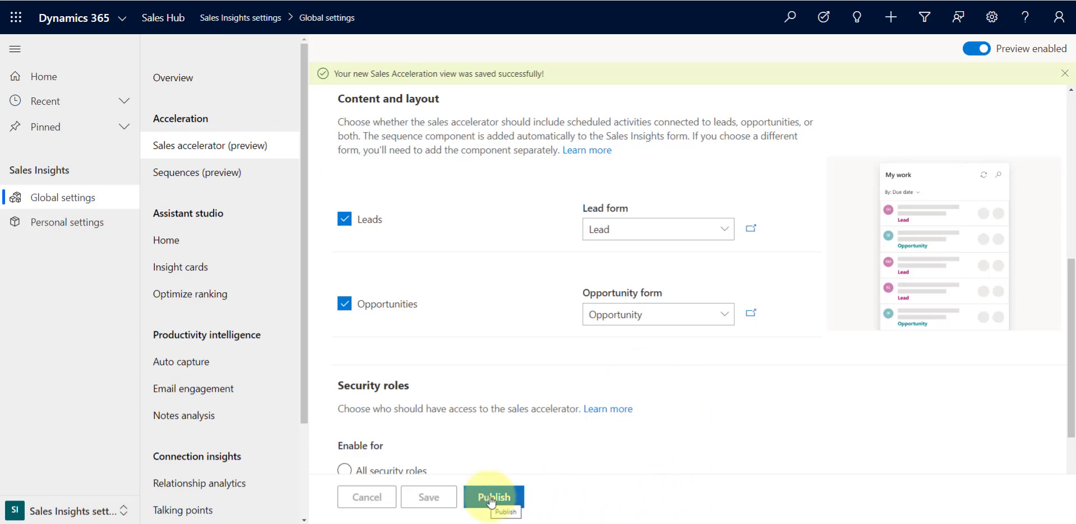
Enable the sales accelerator for all security roles, save, and publish the settings
{"action": "scroll", "coordinate": [473, 319], "scroll_direction": "down", "scroll_amount": 1}
{"action": "left_click", "coordinate": [373, 417]}
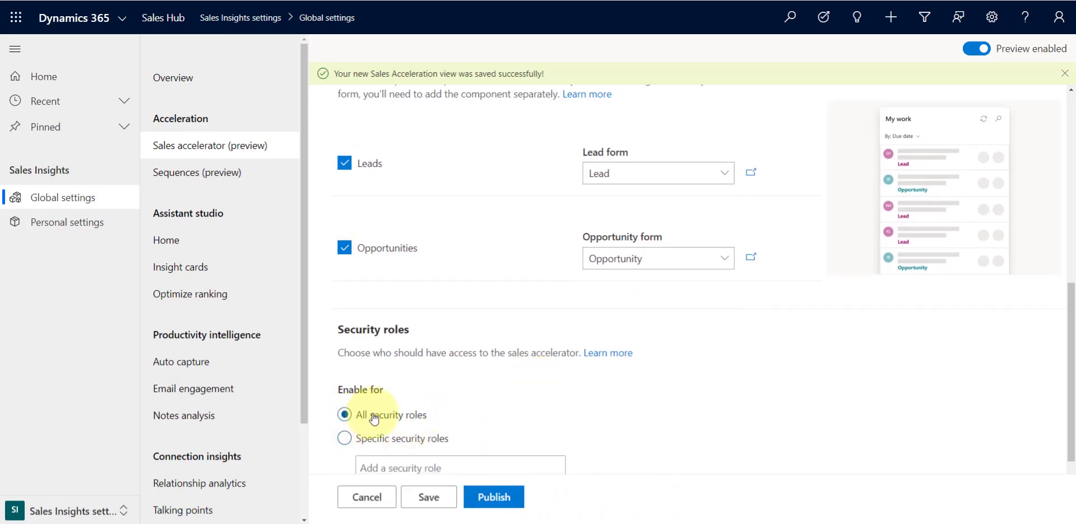
{"action": "left_click", "coordinate": [430, 499]}
{"action": "left_click", "coordinate": [496, 501]}
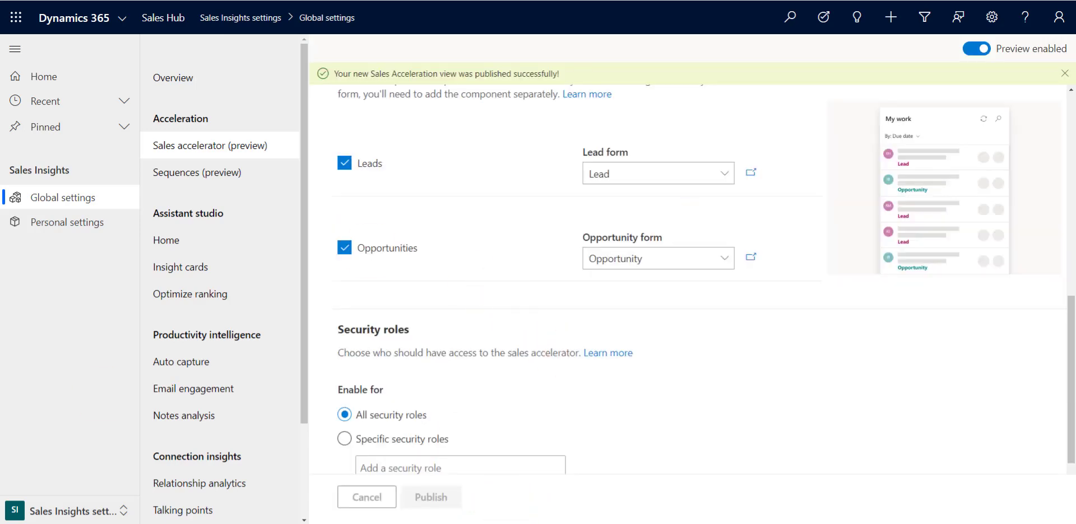
Open the steps of the existing Trade show Lead Sequence and inspect its Introduction email step
{"action": "left_click", "coordinate": [193, 175]}
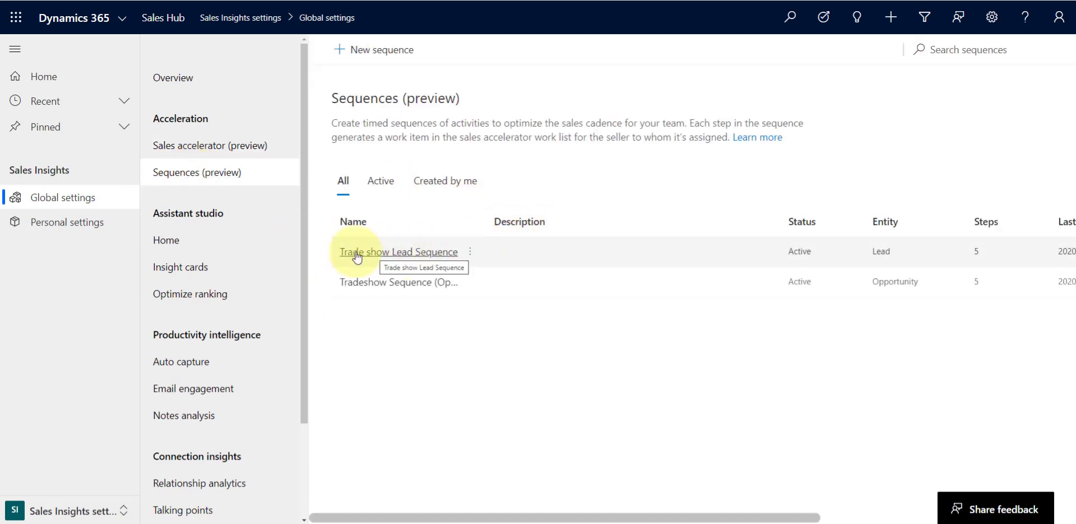
{"action": "left_click", "coordinate": [476, 257]}
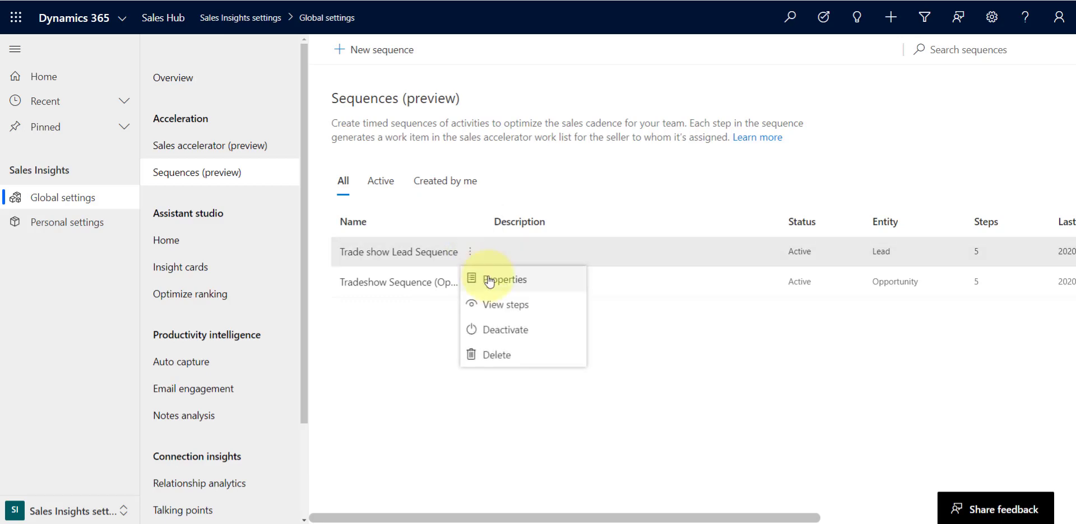
{"action": "left_click", "coordinate": [521, 306]}
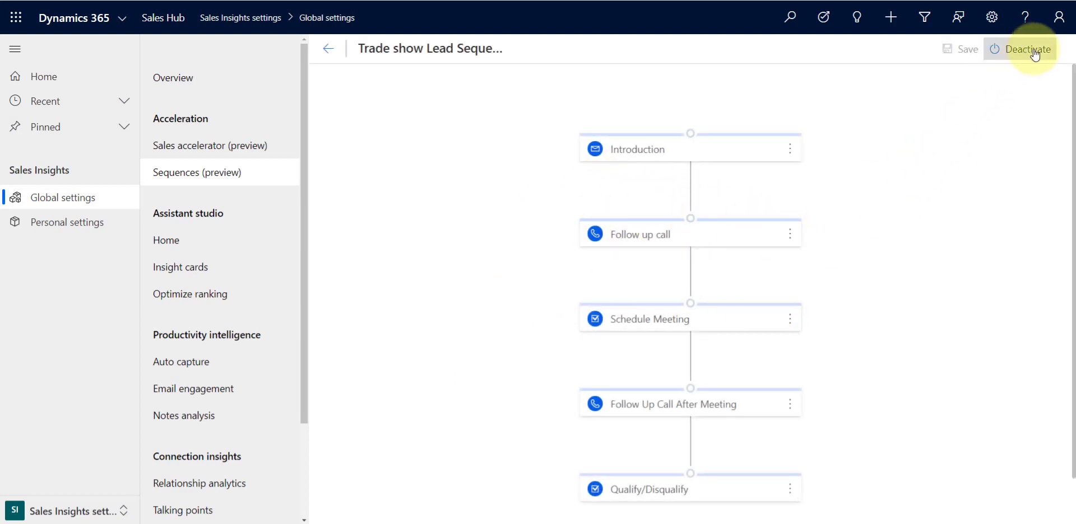
{"action": "left_click", "coordinate": [634, 153]}
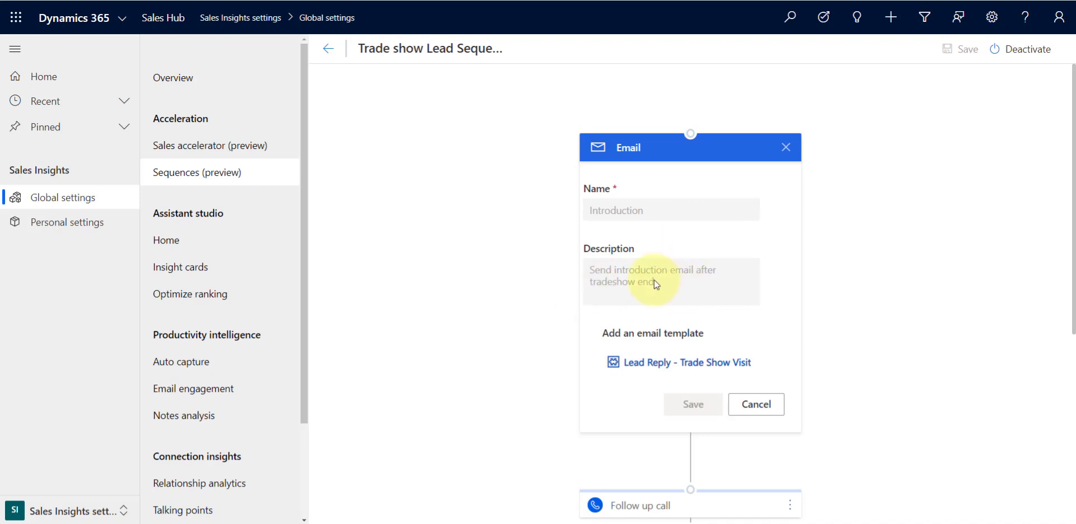
{"action": "left_click", "coordinate": [763, 404]}
Inspect the Follow up call step's name and description, then return to the sequences list
{"action": "left_click", "coordinate": [699, 189]}
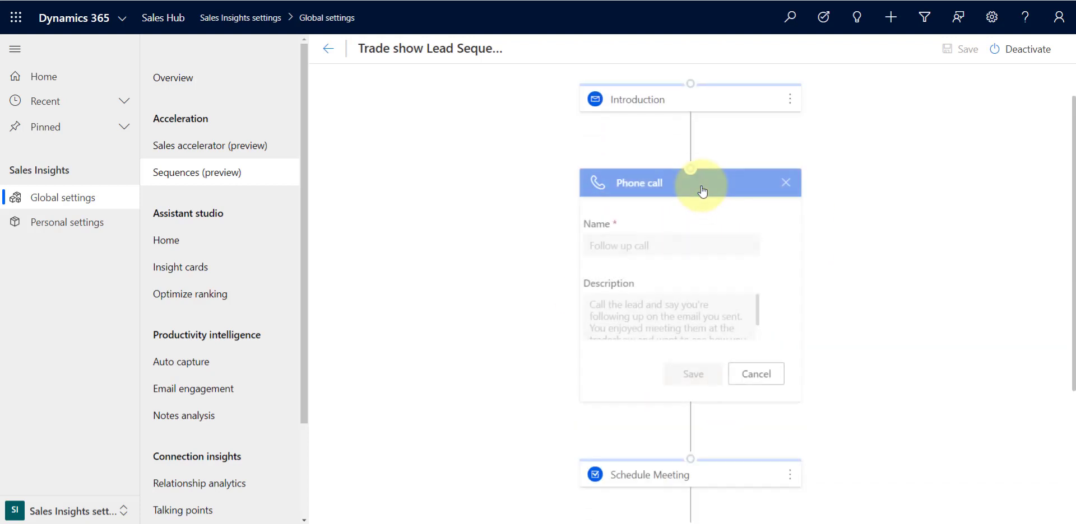
{"action": "scroll", "coordinate": [668, 318], "scroll_direction": "down", "scroll_amount": 2}
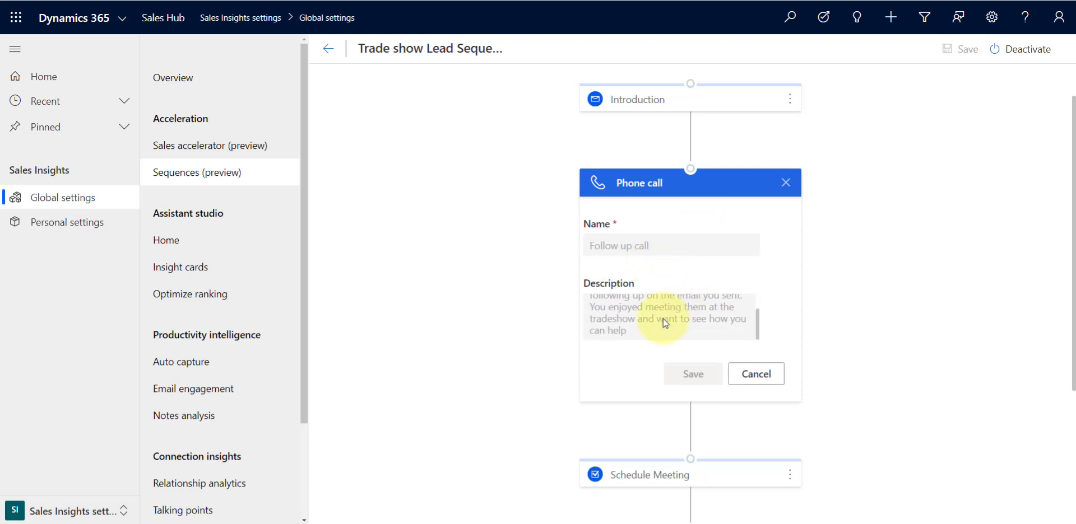
{"action": "scroll", "coordinate": [646, 323], "scroll_direction": "up", "scroll_amount": 2}
{"action": "scroll", "coordinate": [668, 315], "scroll_direction": "down", "scroll_amount": 2}
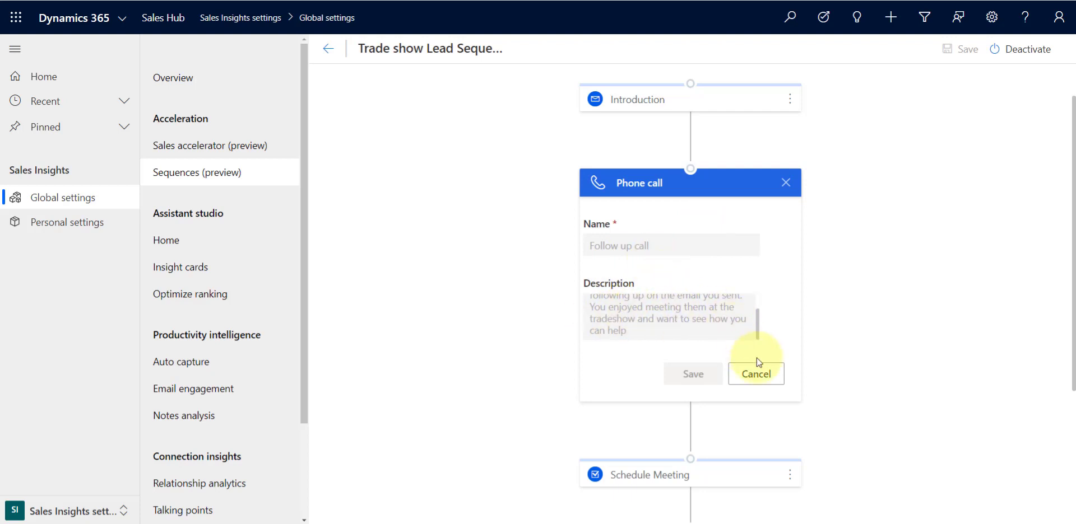
{"action": "left_click", "coordinate": [788, 184]}
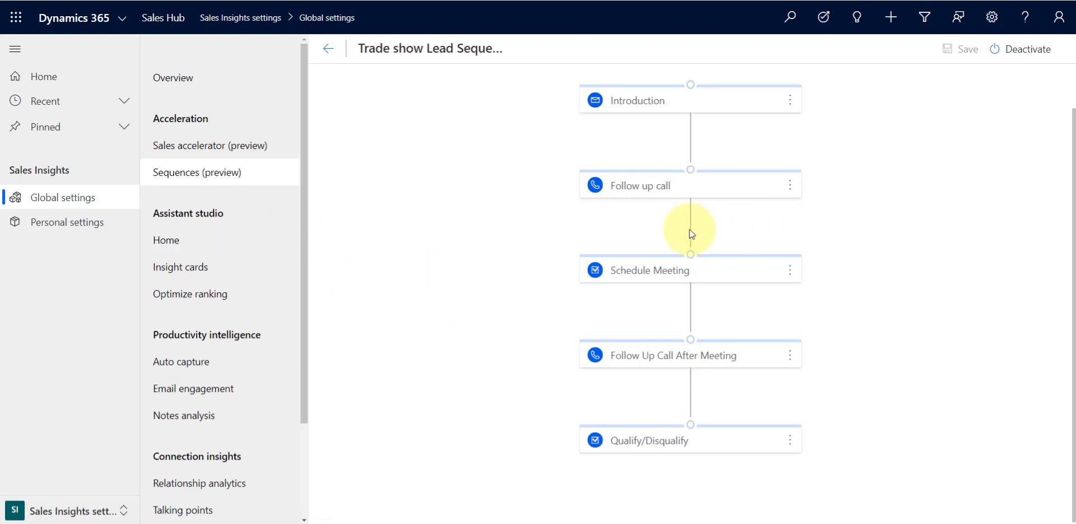
{"action": "left_click", "coordinate": [328, 49]}
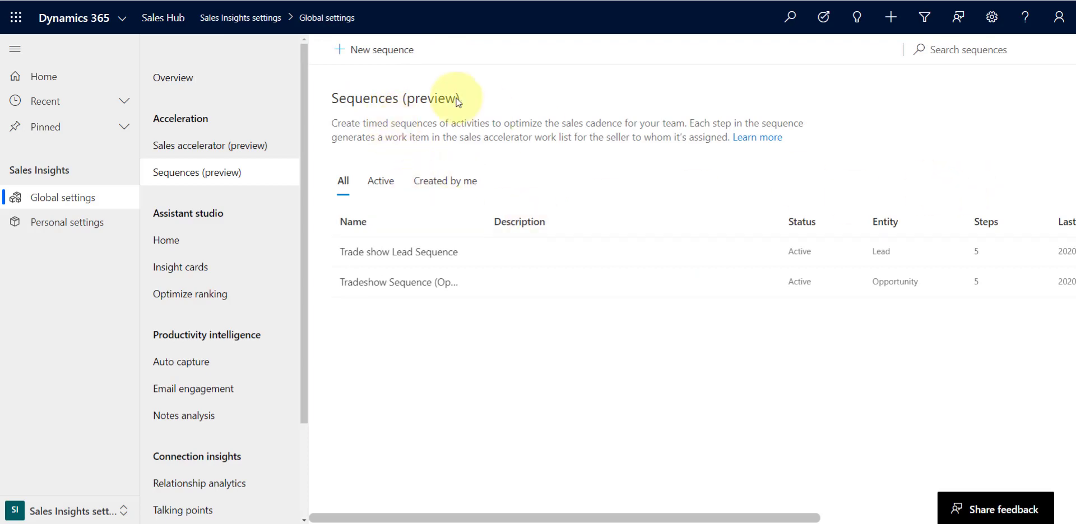
Create a new sequence named Tradeshow 2 for the Lead entity
{"action": "left_click", "coordinate": [374, 49]}
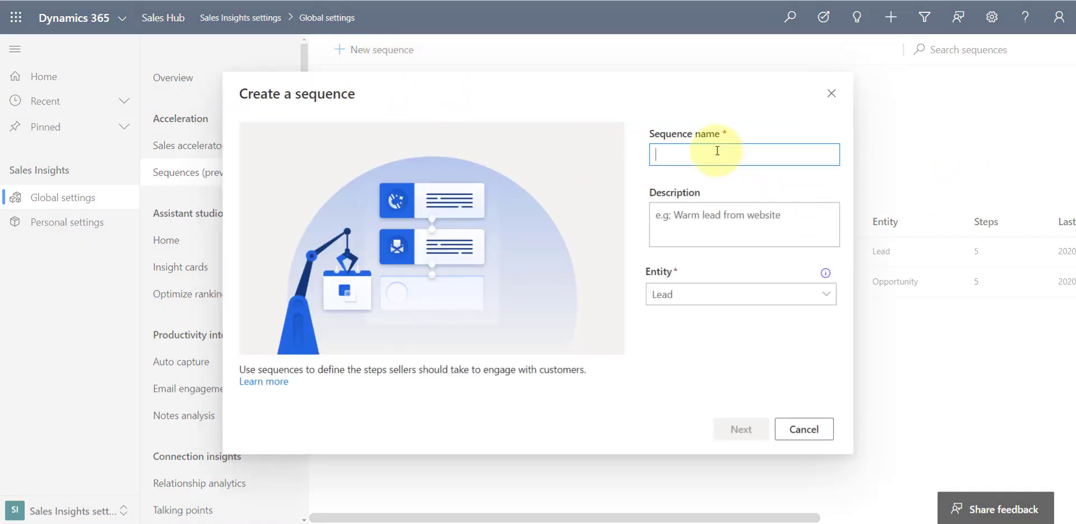
{"action": "type", "text": "L"}
{"action": "key", "text": "BackSpace"}
{"action": "type", "text": "Tradeshow 2"}
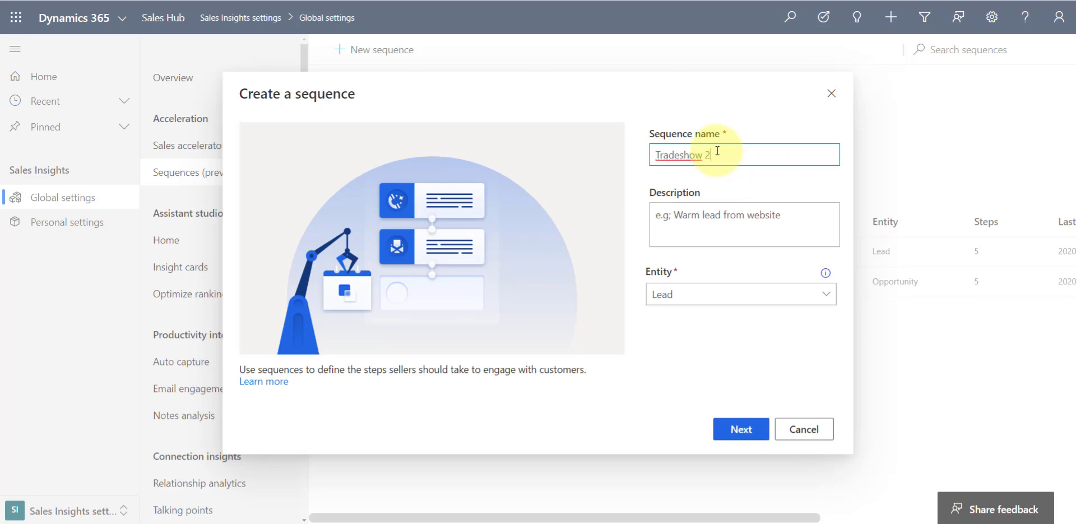
{"action": "left_click", "coordinate": [717, 233]}
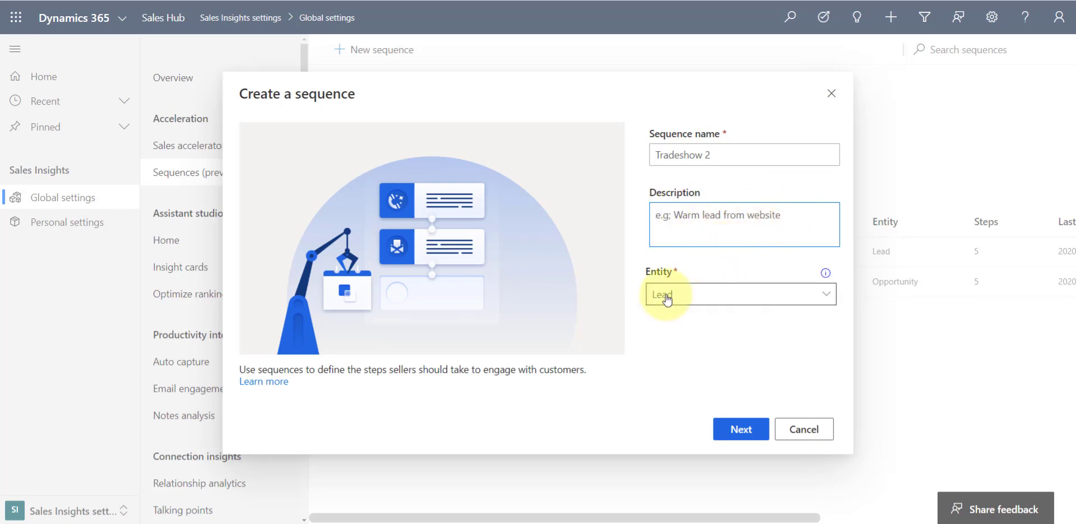
{"action": "left_click", "coordinate": [825, 296]}
{"action": "left_click", "coordinate": [825, 296]}
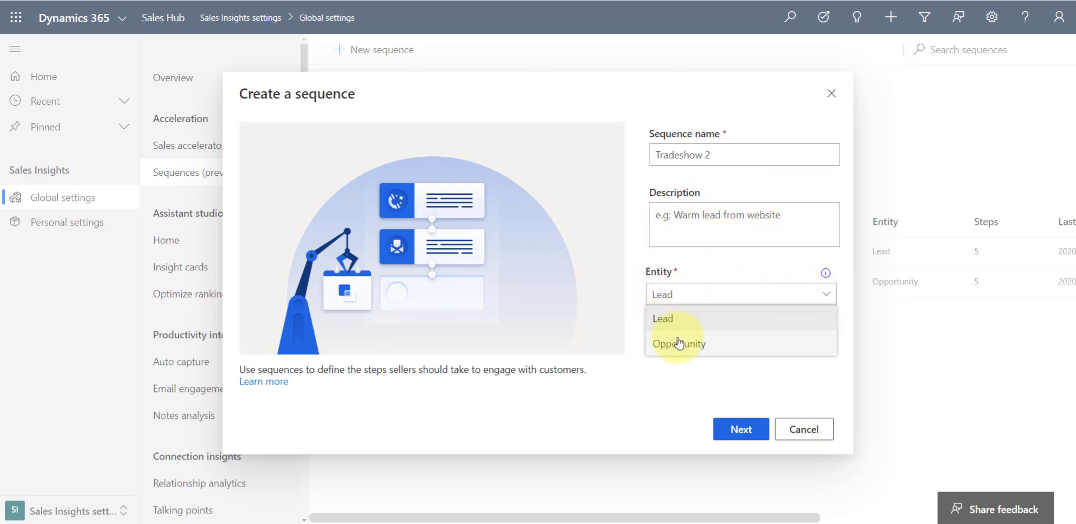
{"action": "left_click", "coordinate": [672, 317]}
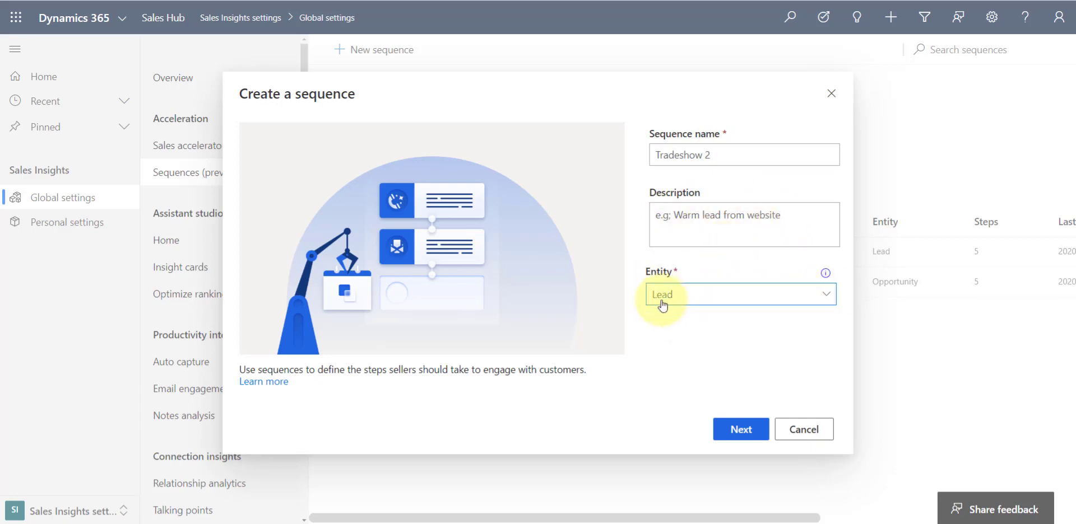
{"action": "left_click", "coordinate": [745, 431]}
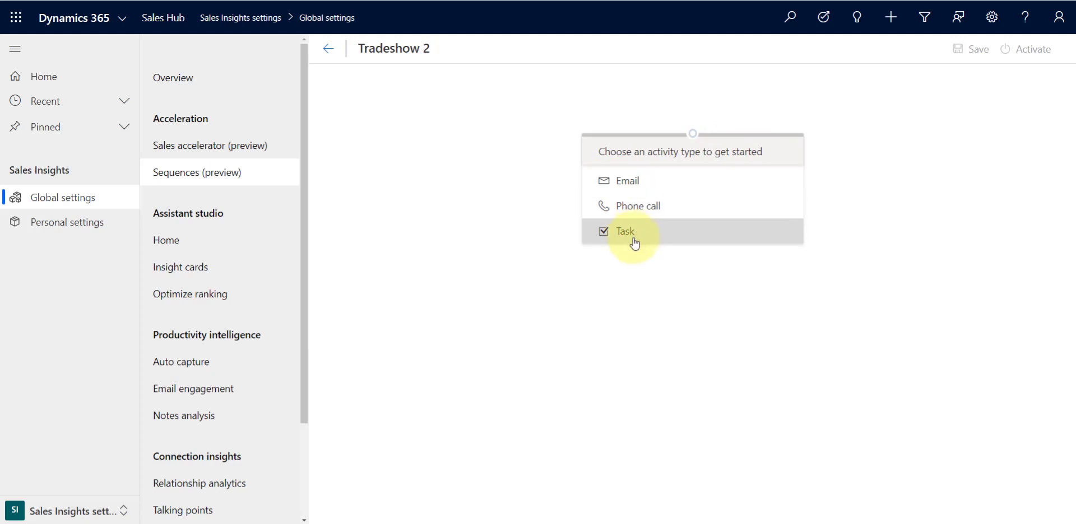
Add an Email first step named Introduction with the description "Introduction to lead after tradeshow"
{"action": "left_click", "coordinate": [625, 185]}
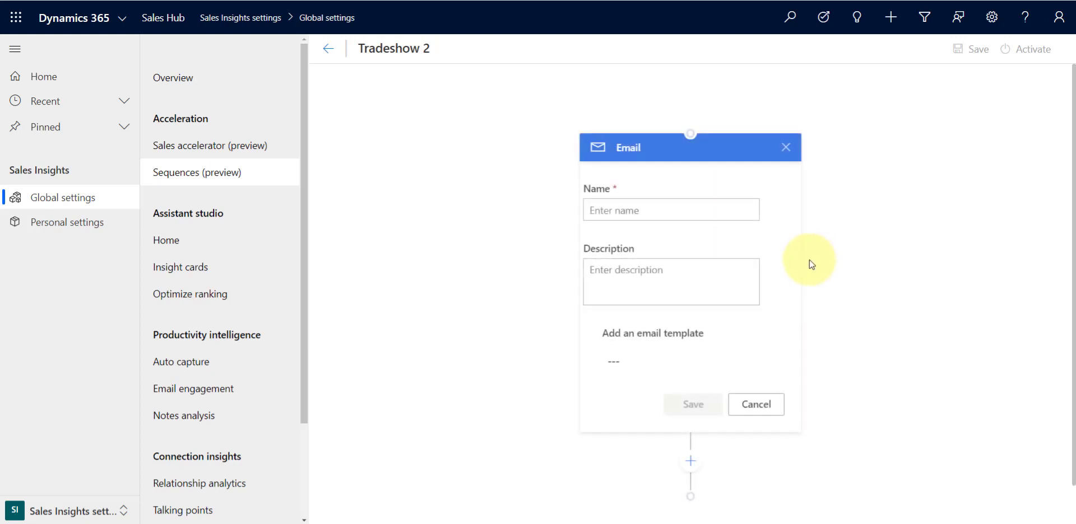
{"action": "left_click", "coordinate": [667, 214]}
{"action": "type", "text": "Introduction"}
{"action": "left_click", "coordinate": [657, 277]}
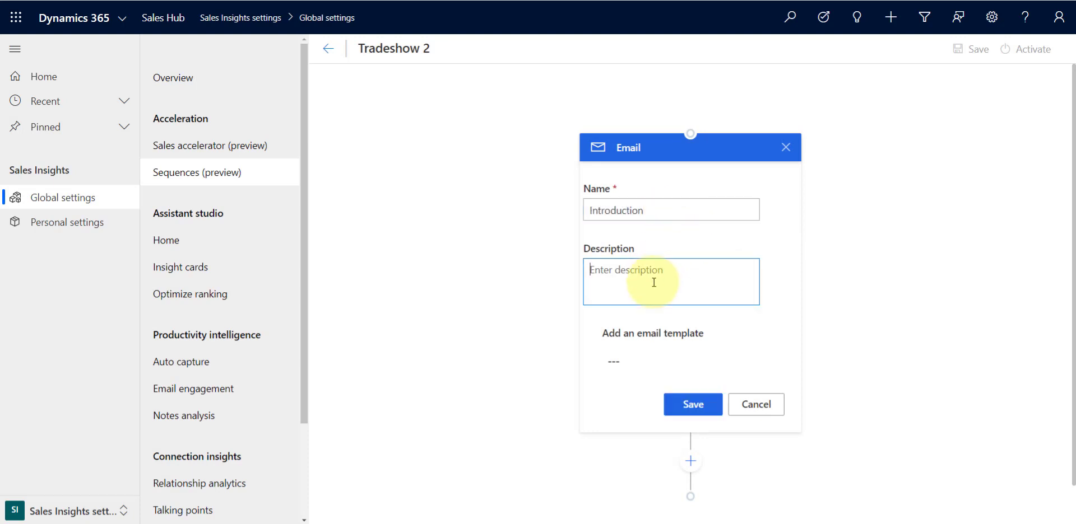
{"action": "type", "text": "INtor"}
{"action": "key", "text": "BackSpace"}
{"action": "type", "text": "roduction to lead after"}
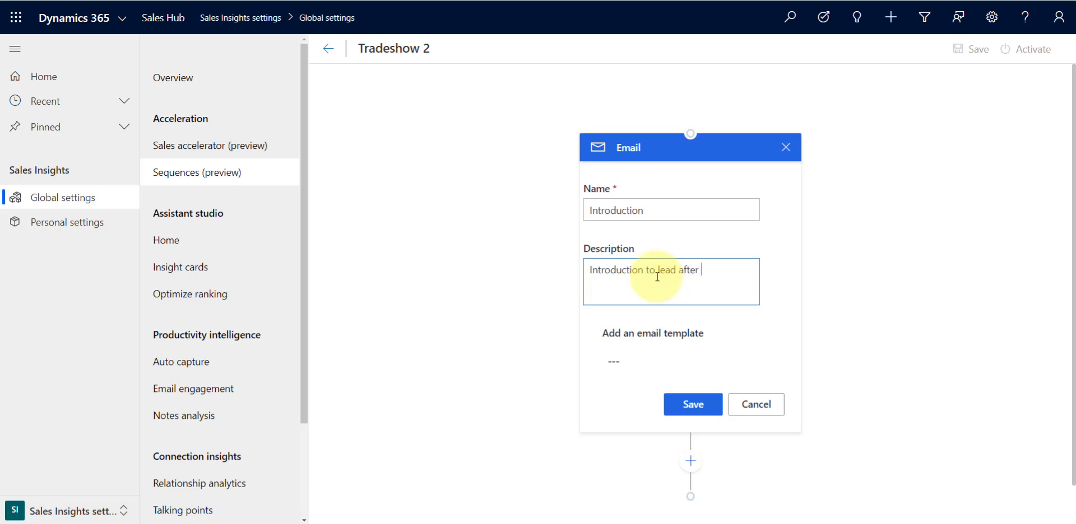
{"action": "type", "text": " tradeshow"}
Attach the Lead Reply - Trade Show Visit email template to the Introduction step and save it
{"action": "left_click", "coordinate": [728, 364]}
{"action": "left_click", "coordinate": [765, 362]}
{"action": "scroll", "coordinate": [766, 283], "scroll_direction": "down", "scroll_amount": 5}
{"action": "scroll", "coordinate": [765, 271], "scroll_direction": "down", "scroll_amount": 5}
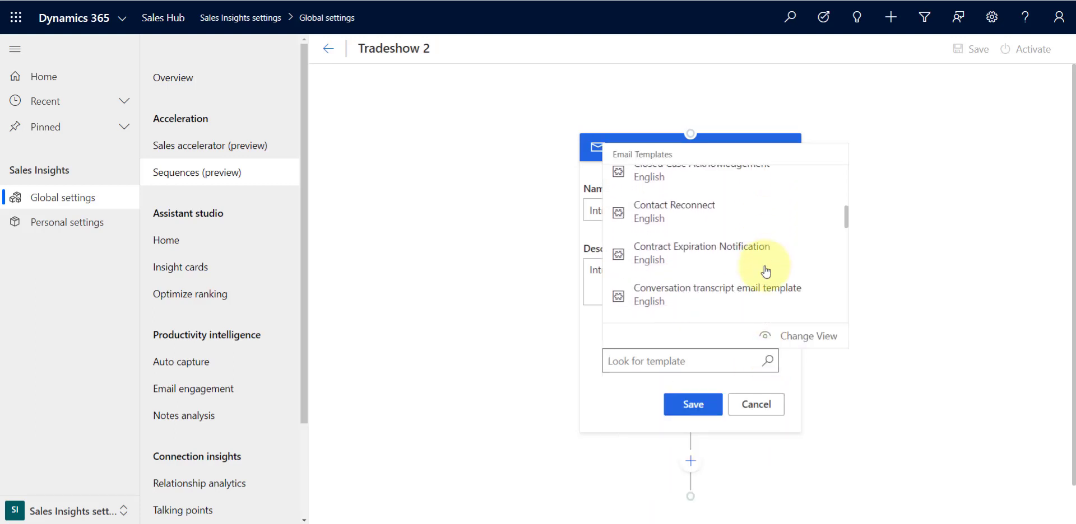
{"action": "scroll", "coordinate": [765, 272], "scroll_direction": "down", "scroll_amount": 5}
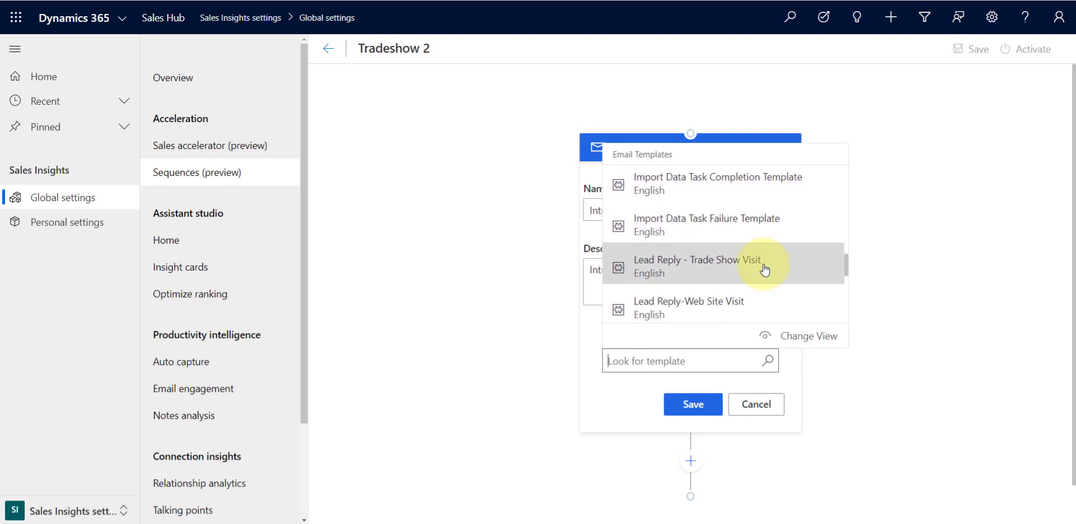
{"action": "left_click", "coordinate": [766, 275]}
{"action": "left_click", "coordinate": [693, 404]}
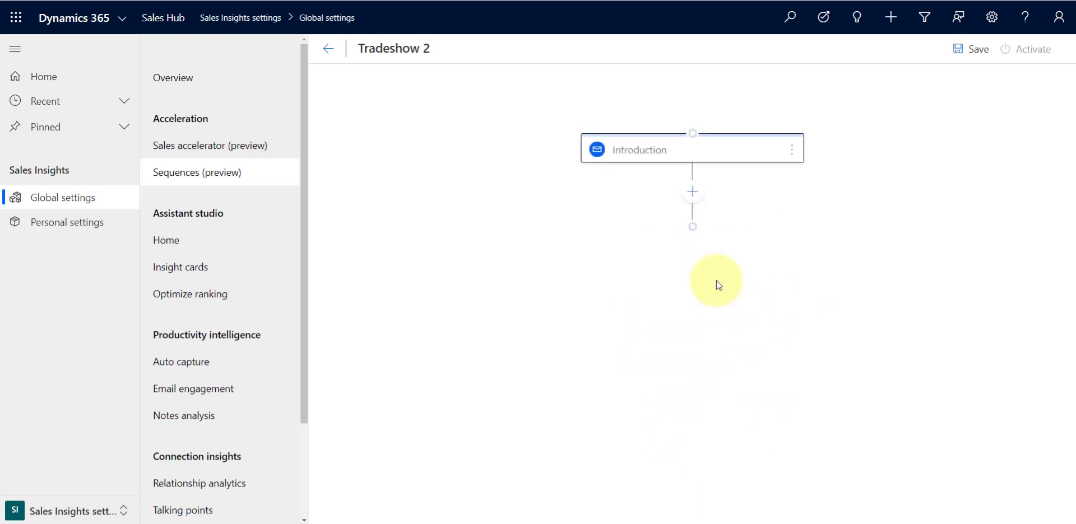
Add a wait time step of 2 days after the Introduction step
{"action": "left_click", "coordinate": [692, 193]}
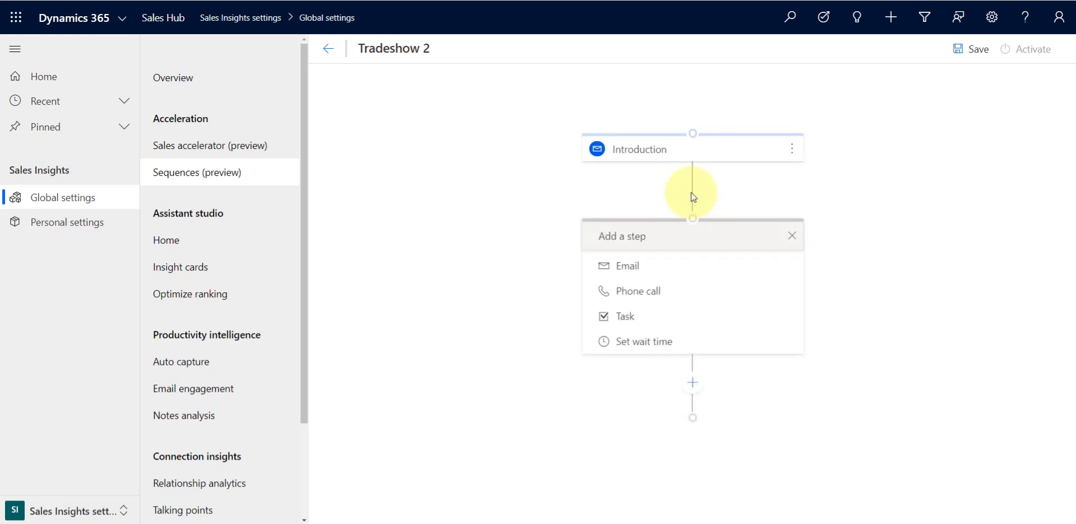
{"action": "left_click", "coordinate": [641, 343]}
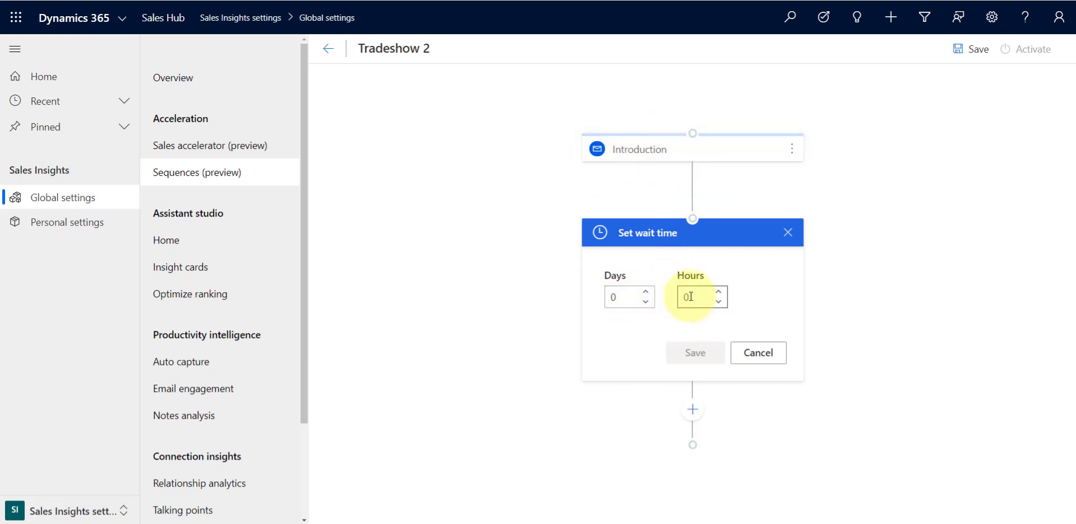
{"action": "left_click", "coordinate": [646, 291]}
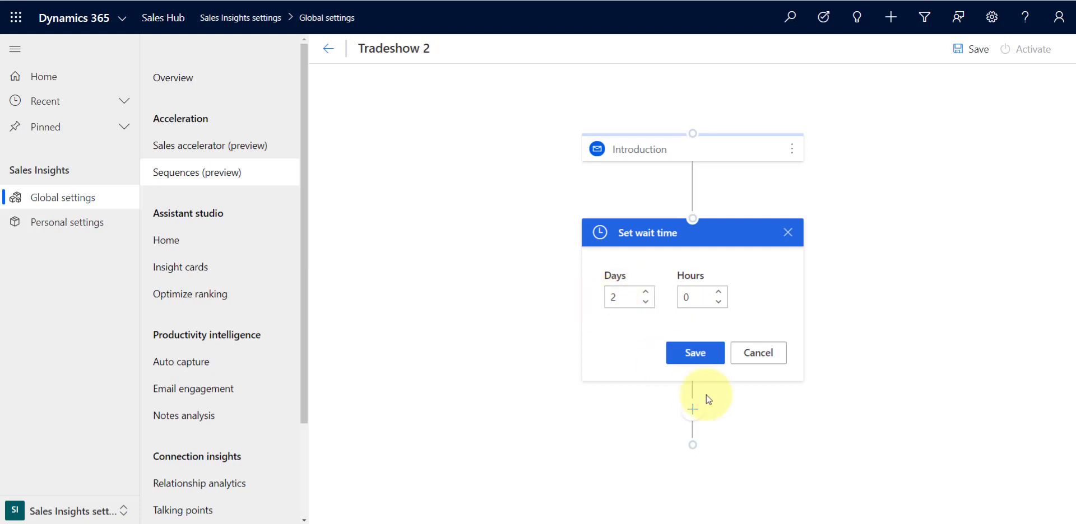
{"action": "left_click", "coordinate": [689, 356]}
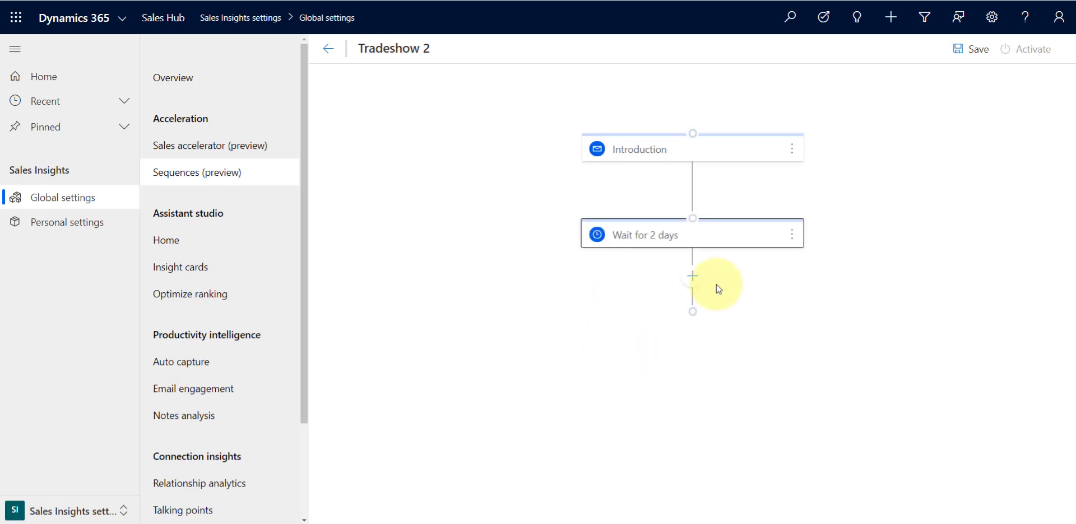
Add a Phone call step named Follow up call, described "Follow up call after the email", then save the sequence
{"action": "left_click", "coordinate": [693, 274]}
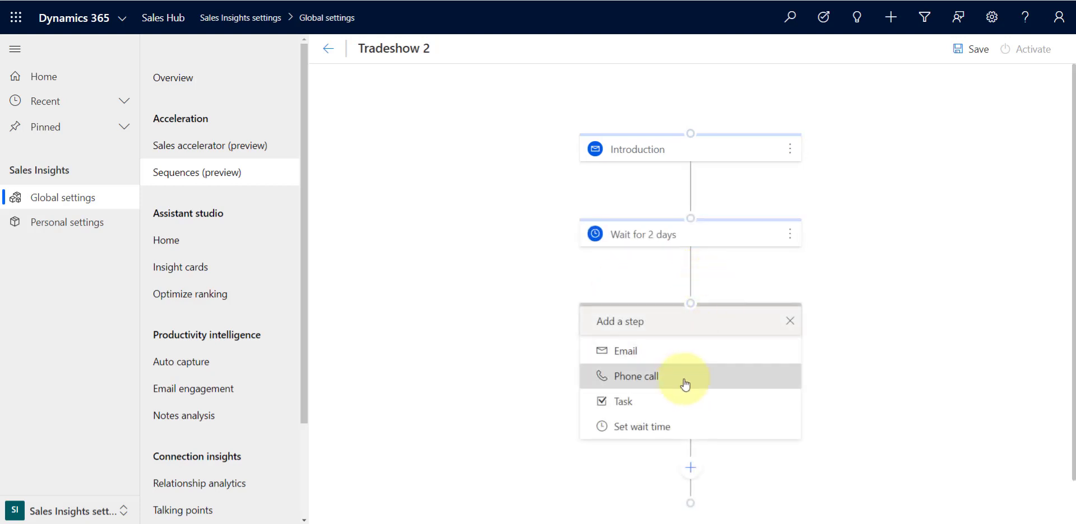
{"action": "left_click", "coordinate": [654, 376]}
{"action": "left_click", "coordinate": [668, 377]}
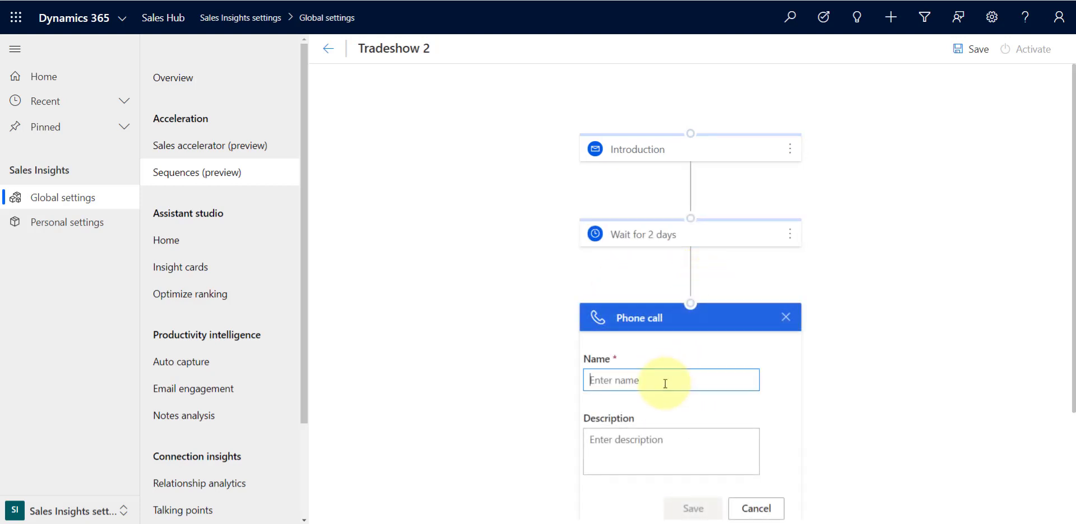
{"action": "type", "text": "Follow up call a"}
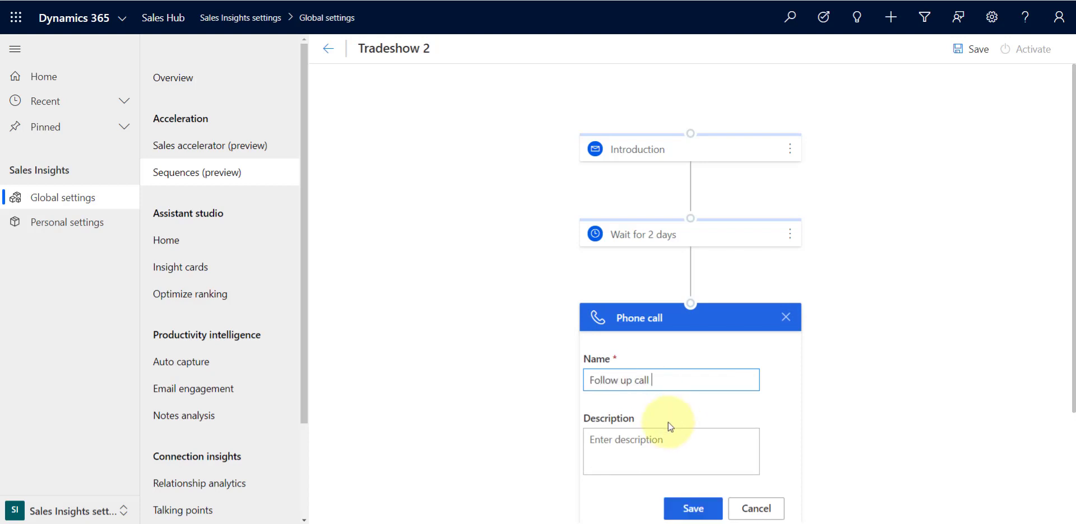
{"action": "left_click_drag", "start_coordinate": [698, 388], "coordinate": [496, 405]}
{"action": "key", "text": "ctrl+c"}
{"action": "left_click", "coordinate": [625, 461]}
{"action": "key", "text": "ctrl+v"}
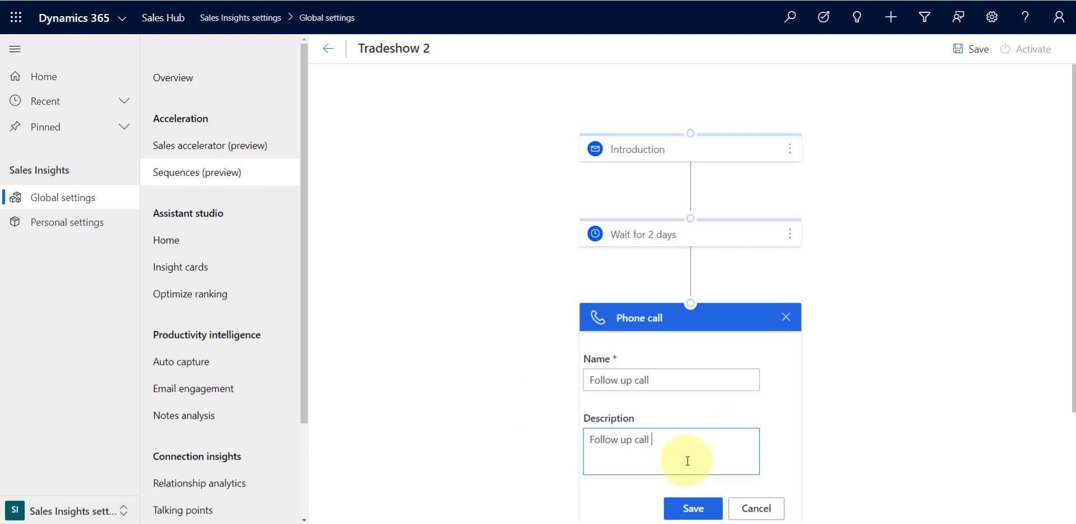
{"action": "type", "text": "after the email"}
{"action": "left_click", "coordinate": [697, 509]}
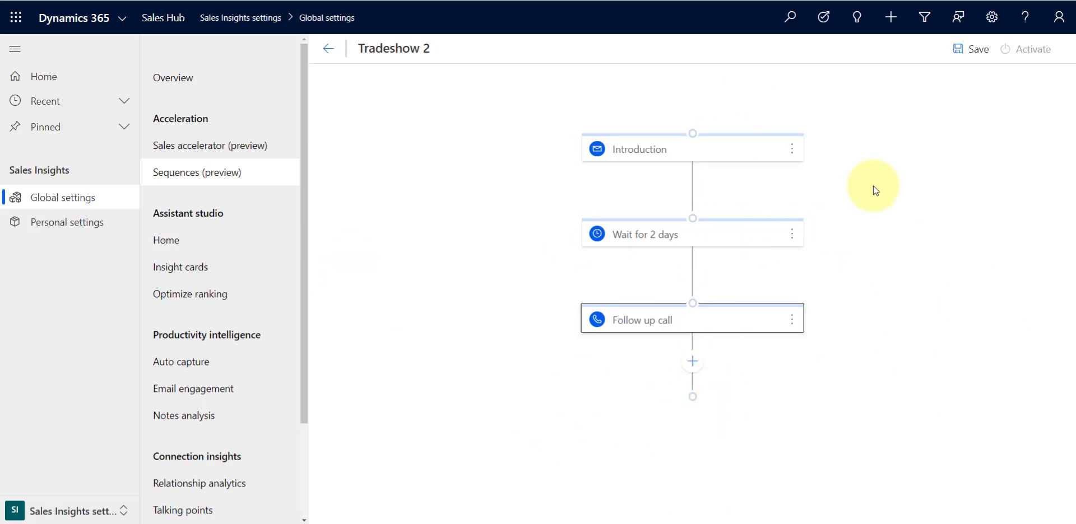
{"action": "left_click", "coordinate": [975, 52]}
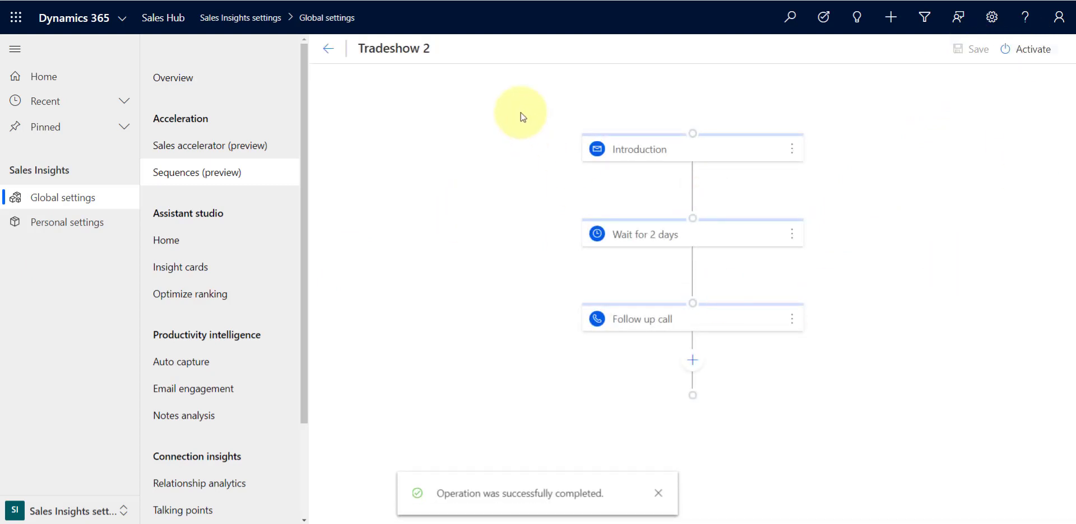
{"action": "left_click", "coordinate": [330, 51]}
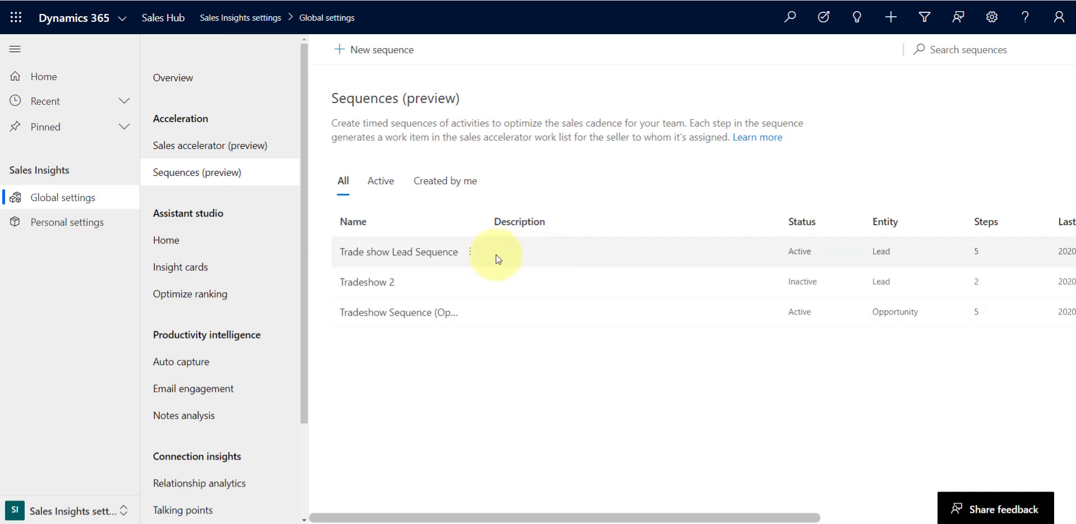
Open the Trade show Lead Sequence's properties and review its connected lead records
{"action": "left_click", "coordinate": [470, 254]}
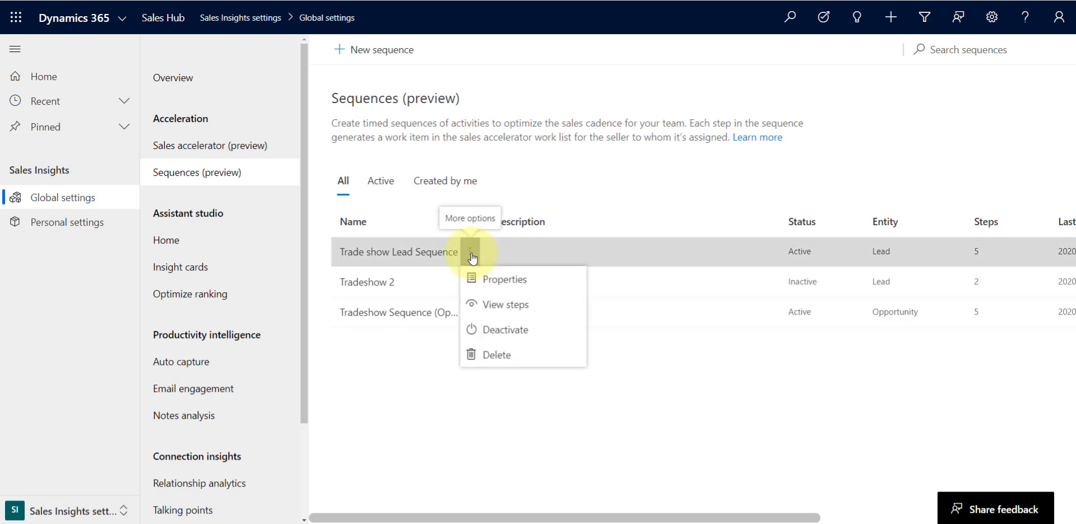
{"action": "left_click", "coordinate": [511, 282]}
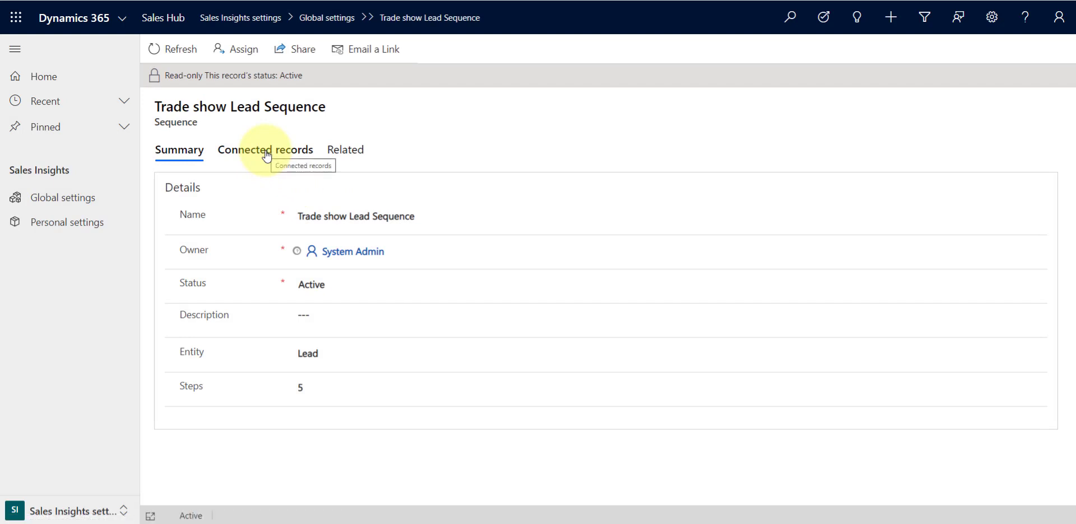
{"action": "left_click", "coordinate": [267, 157]}
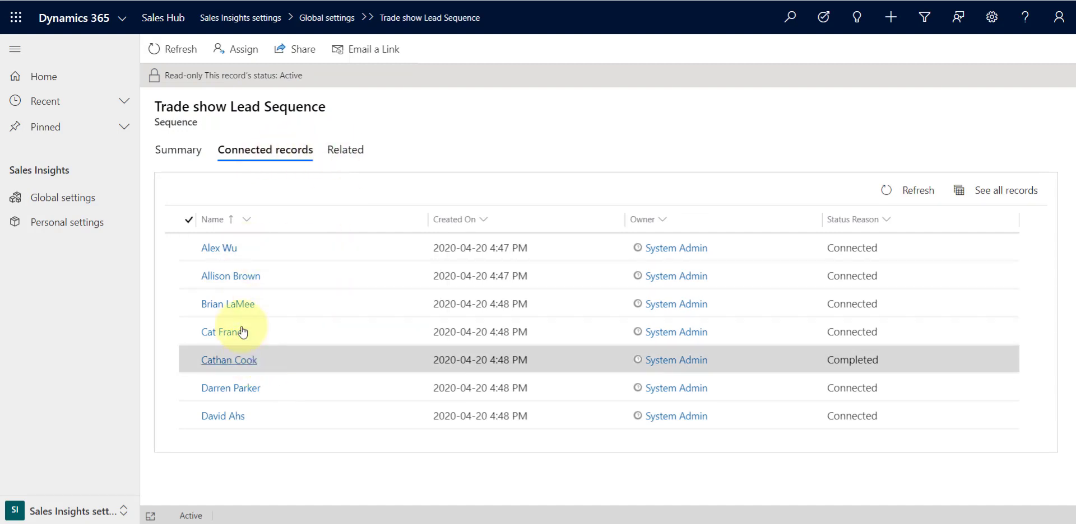
{"action": "left_click", "coordinate": [189, 246]}
{"action": "left_click", "coordinate": [191, 275]}
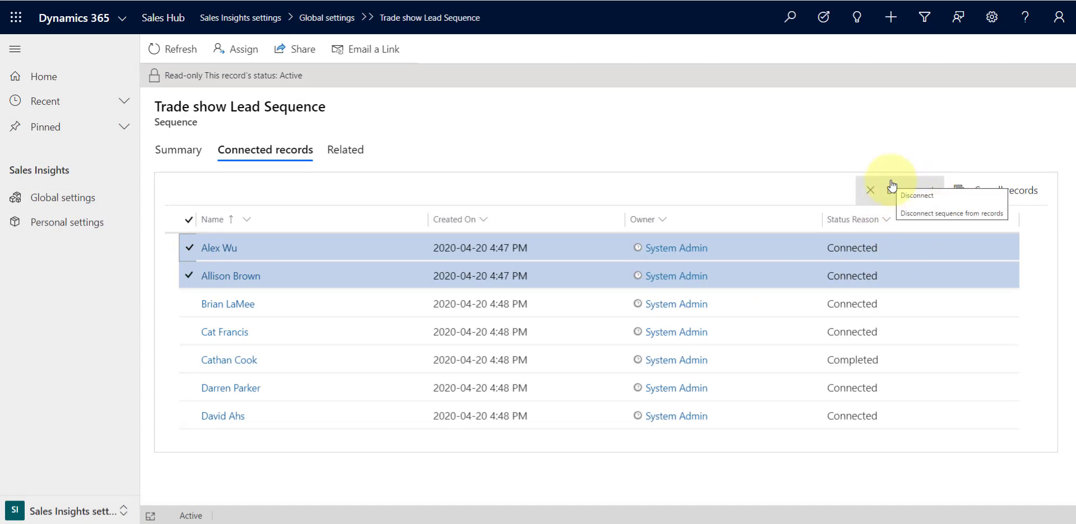
{"action": "left_click", "coordinate": [192, 247]}
{"action": "left_click", "coordinate": [193, 275]}
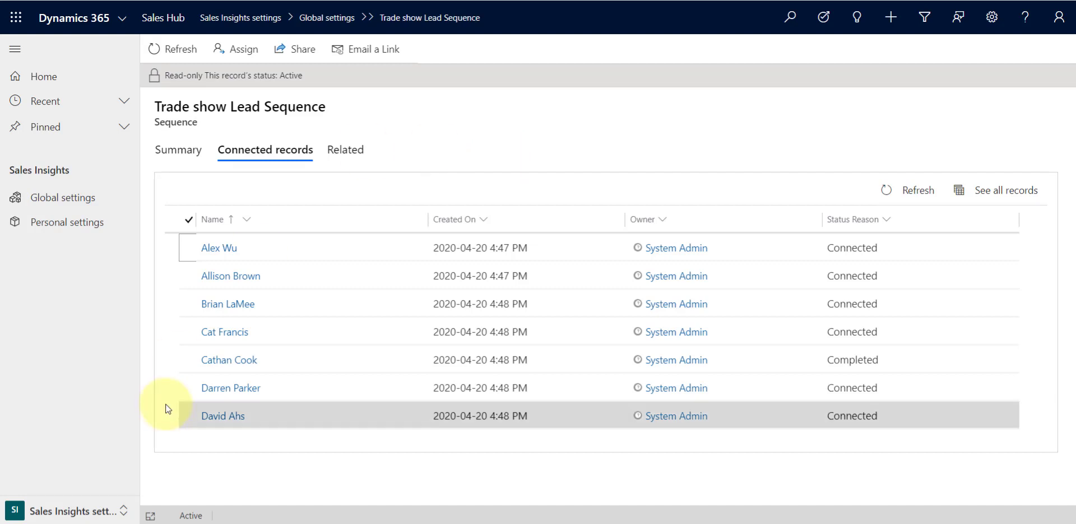
Switch to the Sales area and open the Leads list
{"action": "left_click", "coordinate": [88, 511]}
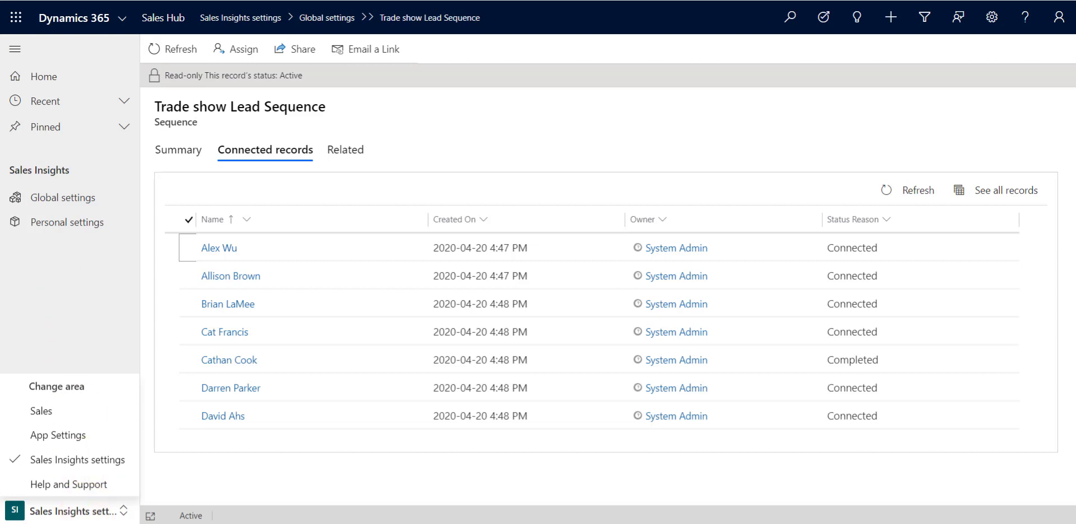
{"action": "left_click", "coordinate": [20, 375]}
{"action": "left_click", "coordinate": [71, 510]}
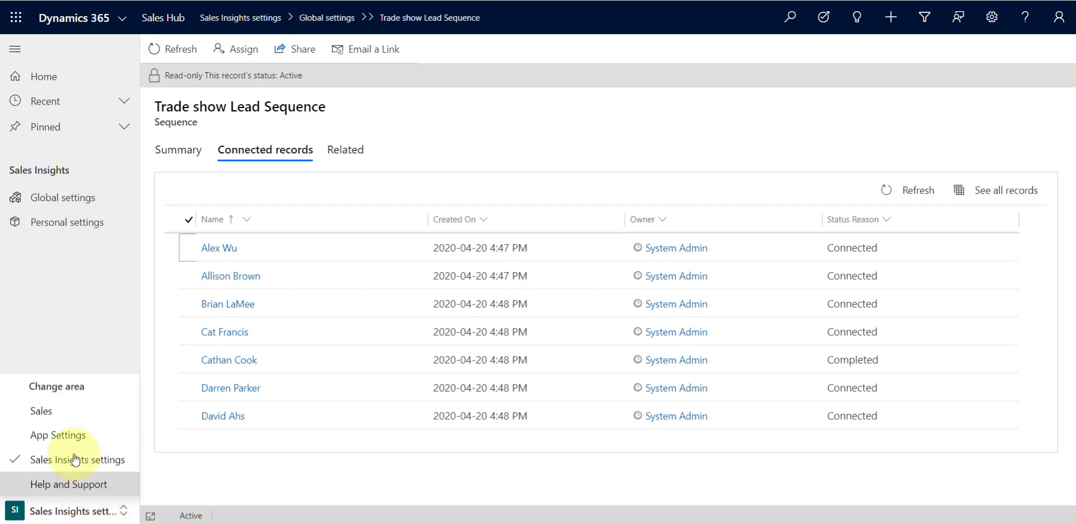
{"action": "left_click", "coordinate": [66, 414]}
{"action": "left_click", "coordinate": [73, 311]}
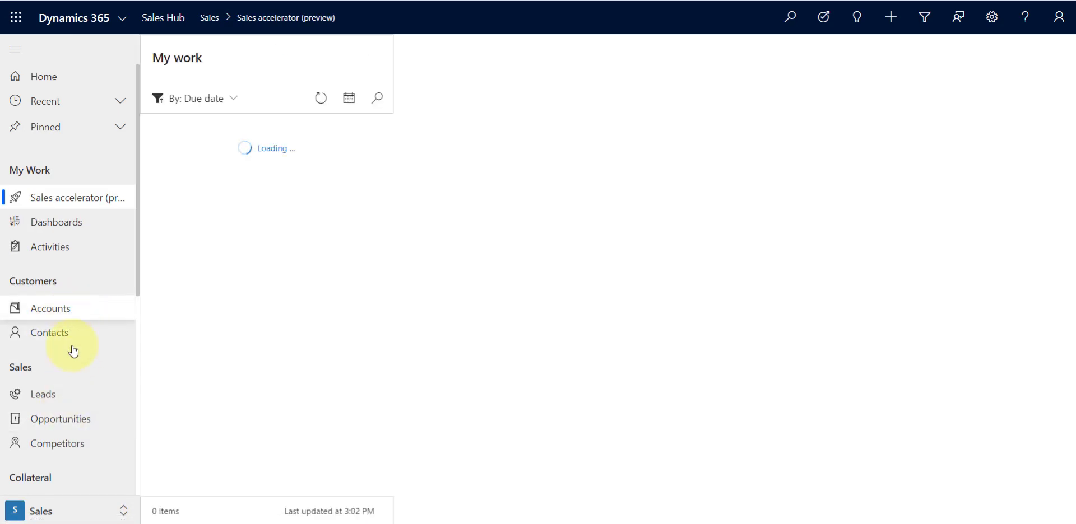
{"action": "left_click", "coordinate": [61, 398]}
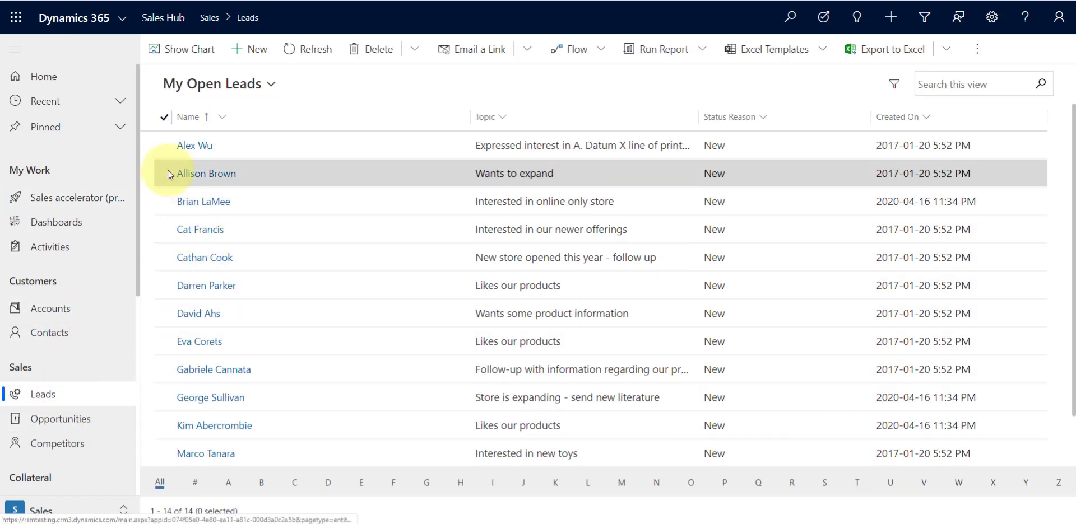
Open the Eva Corets lead record and return to the leads list
{"action": "scroll", "coordinate": [372, 343], "scroll_direction": "down", "scroll_amount": 1}
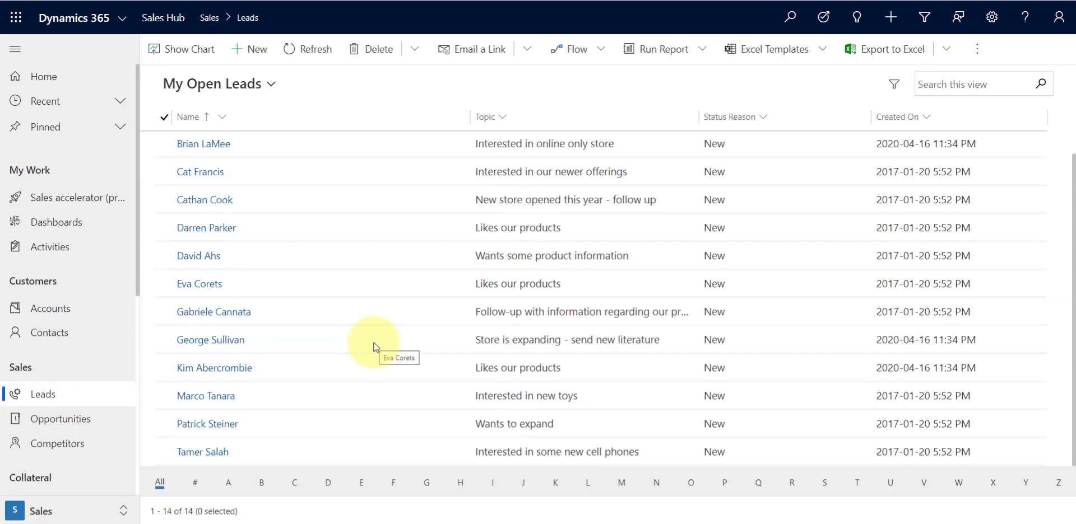
{"action": "double_click", "coordinate": [173, 284]}
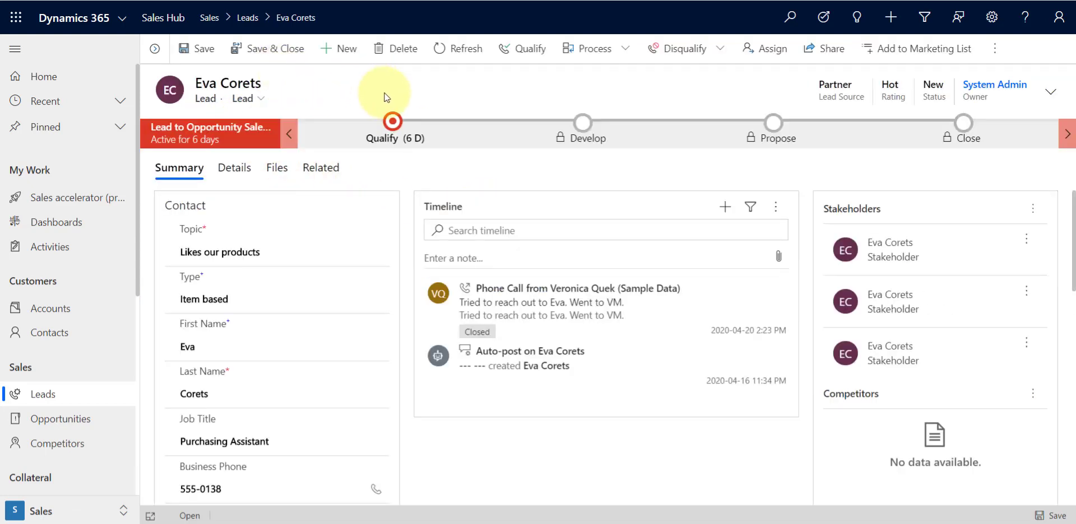
{"action": "left_click", "coordinate": [247, 20]}
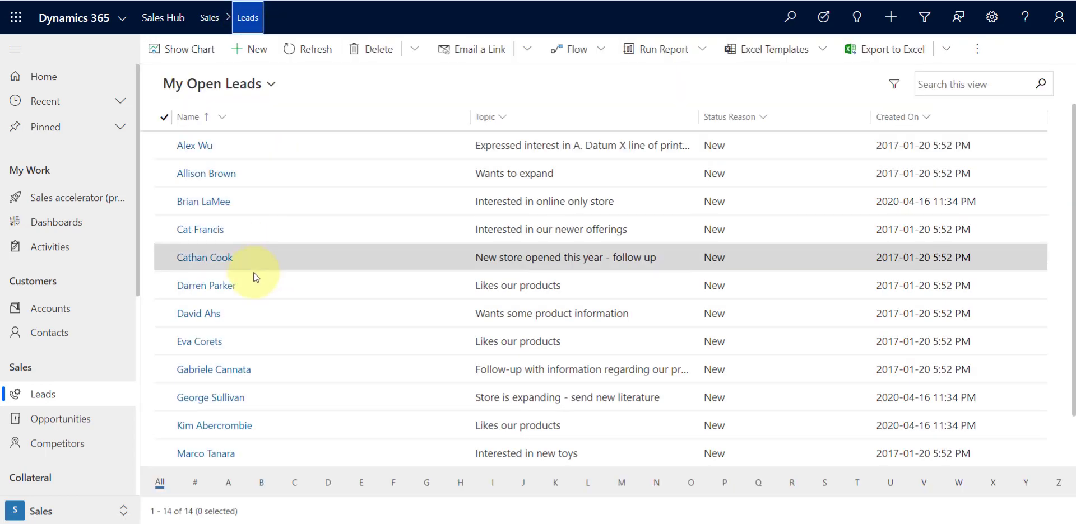
Connect the Eva Corets lead to the Trade show Lead Sequence
{"action": "left_click", "coordinate": [166, 343]}
{"action": "left_click", "coordinate": [161, 371]}
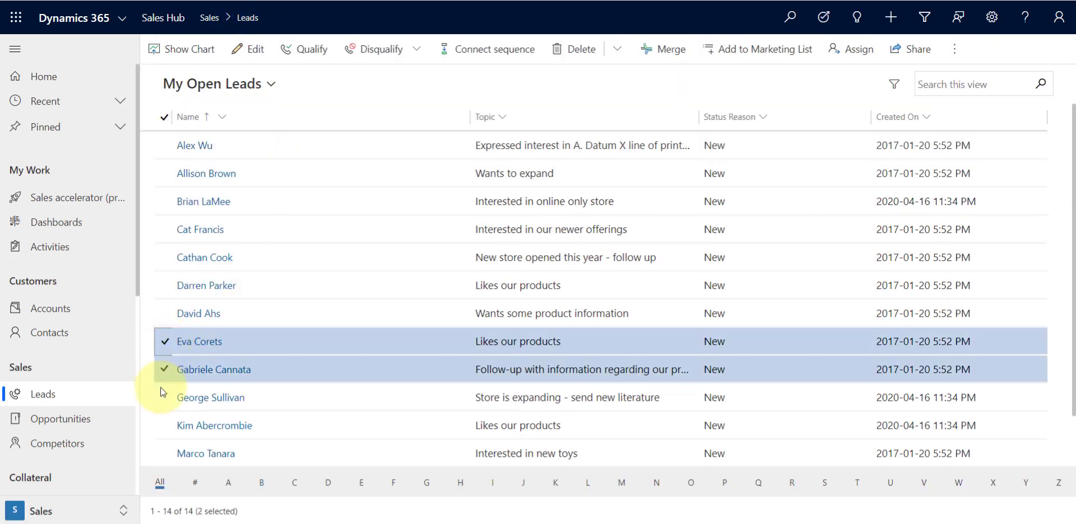
{"action": "left_click", "coordinate": [162, 396]}
{"action": "left_click", "coordinate": [163, 396]}
{"action": "left_click", "coordinate": [165, 372]}
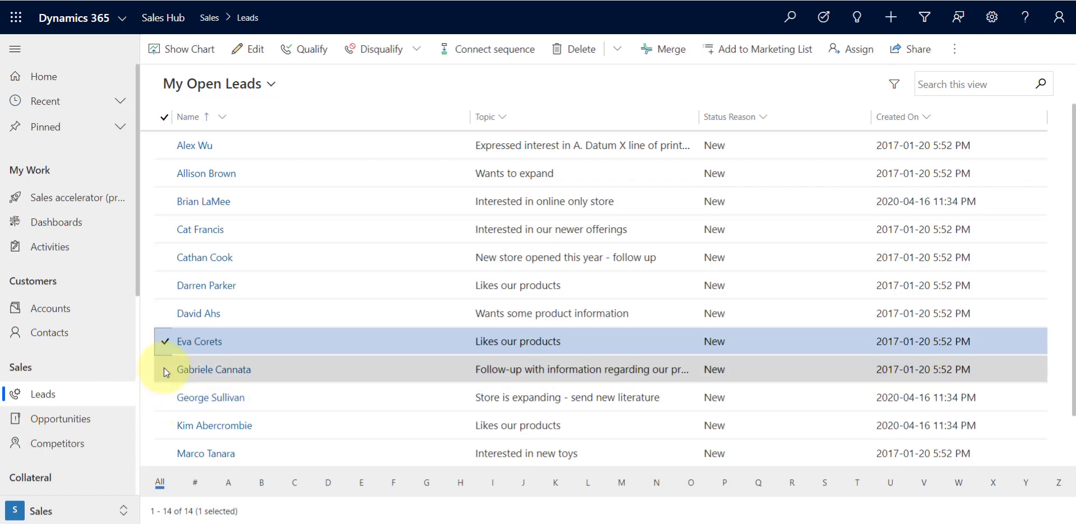
{"action": "left_click", "coordinate": [480, 54]}
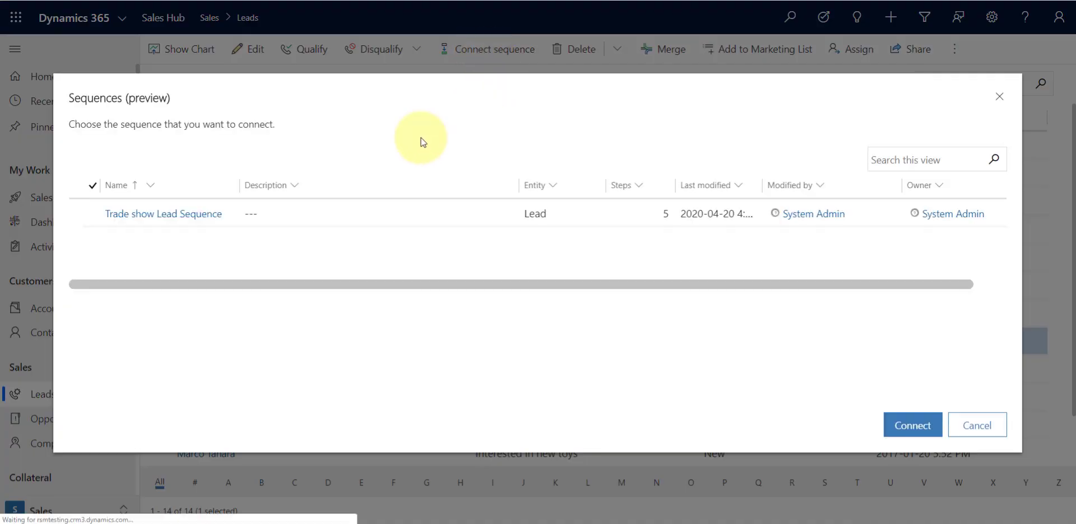
{"action": "left_click", "coordinate": [290, 215]}
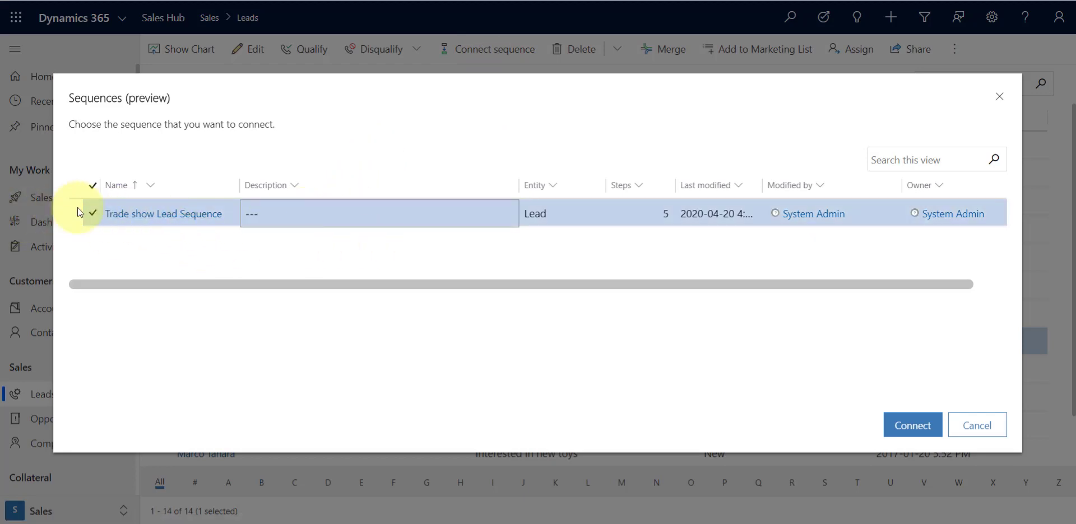
{"action": "left_click", "coordinate": [912, 426]}
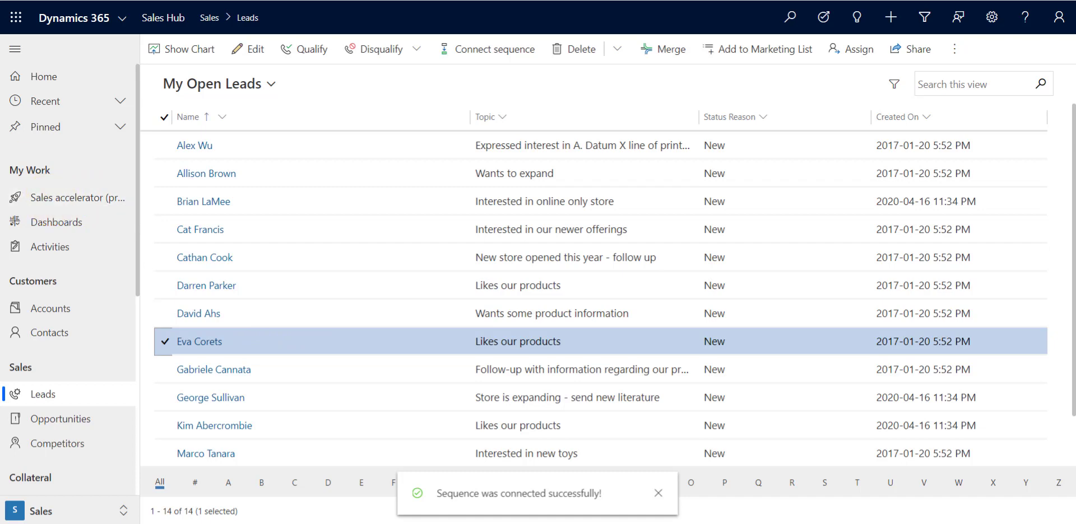
Open the Sales accelerator work list and review its filter options
{"action": "left_click", "coordinate": [68, 197]}
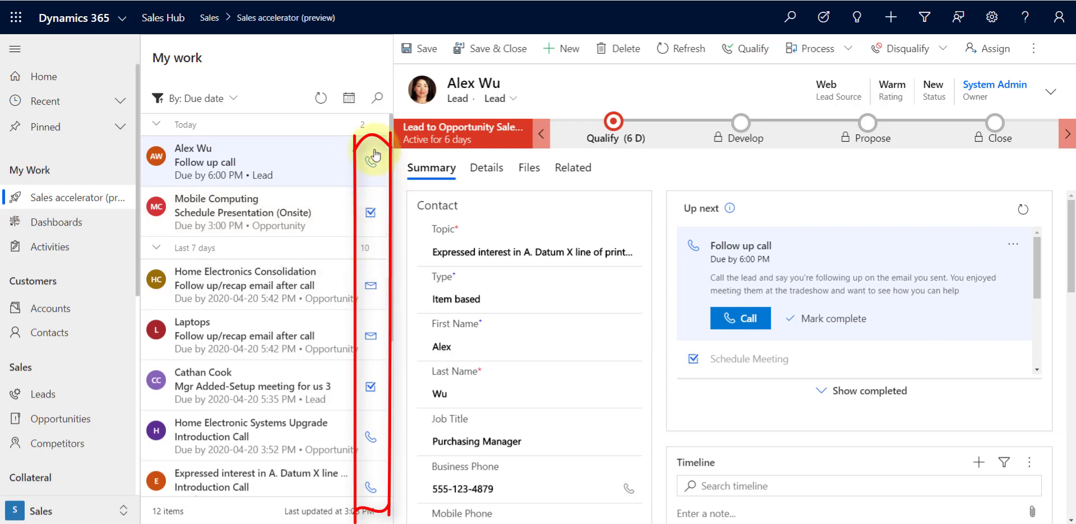
{"action": "left_click", "coordinate": [235, 100]}
{"action": "mouse_move", "coordinate": [275, 149]}
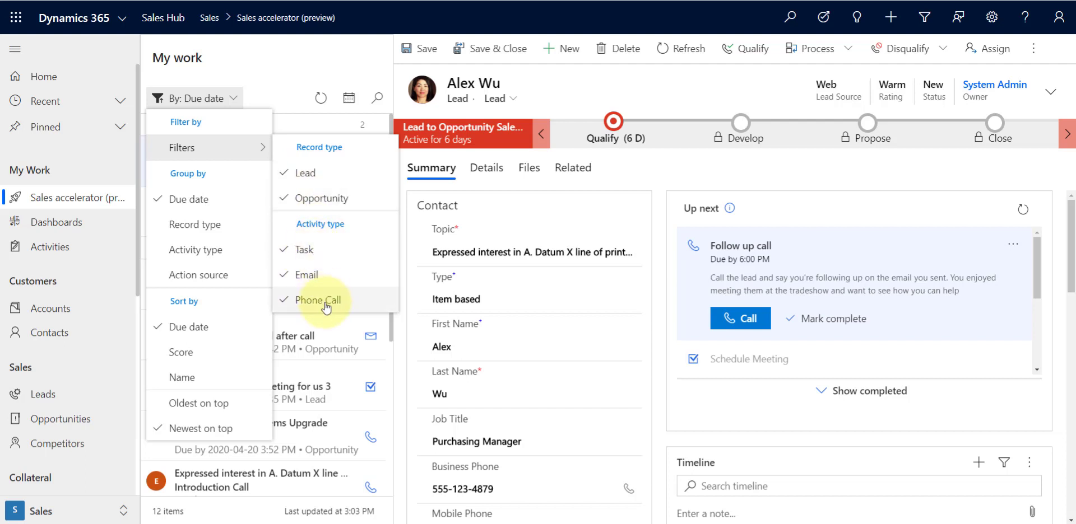
{"action": "left_click", "coordinate": [276, 75]}
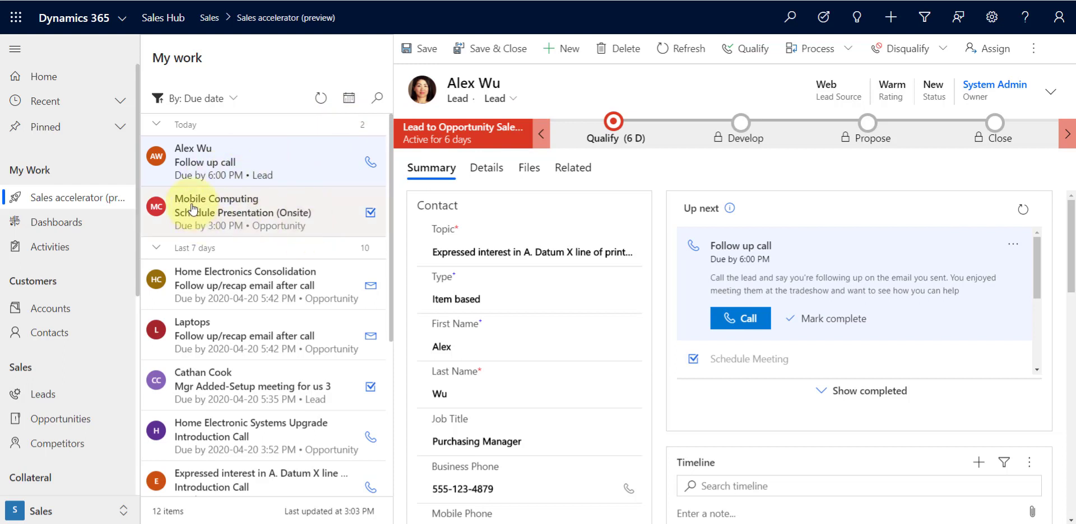
Open the Mobile Computing work item and review the work list's grouping, sorting, due-date and search options
{"action": "left_click", "coordinate": [335, 219]}
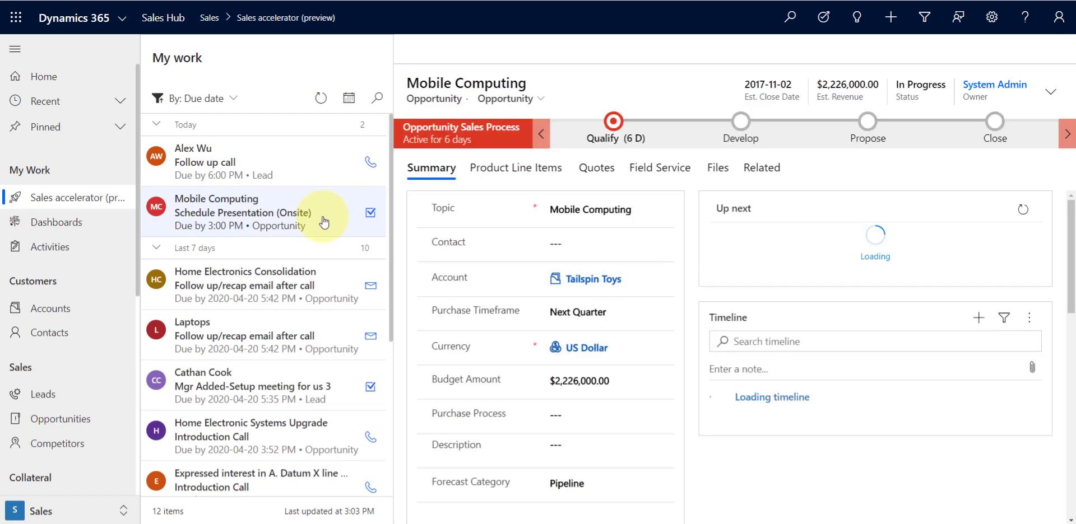
{"action": "left_click", "coordinate": [324, 222]}
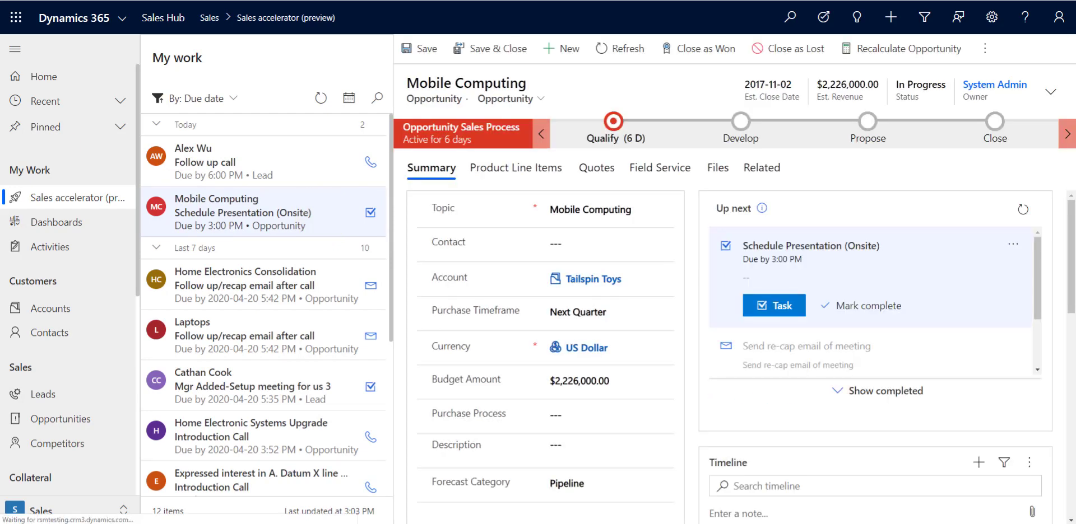
{"action": "left_click", "coordinate": [230, 98]}
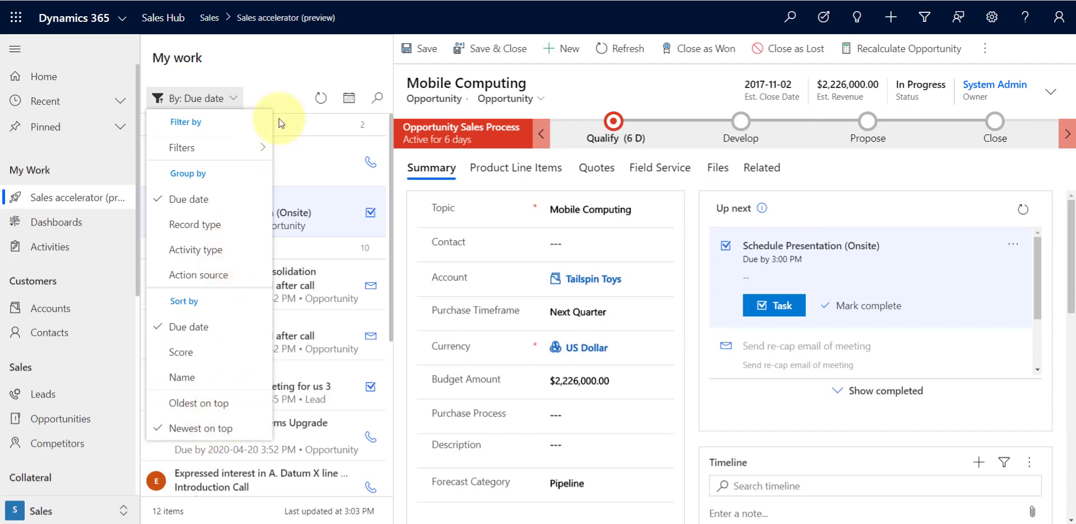
{"action": "left_click", "coordinate": [283, 67]}
{"action": "left_click", "coordinate": [348, 98]}
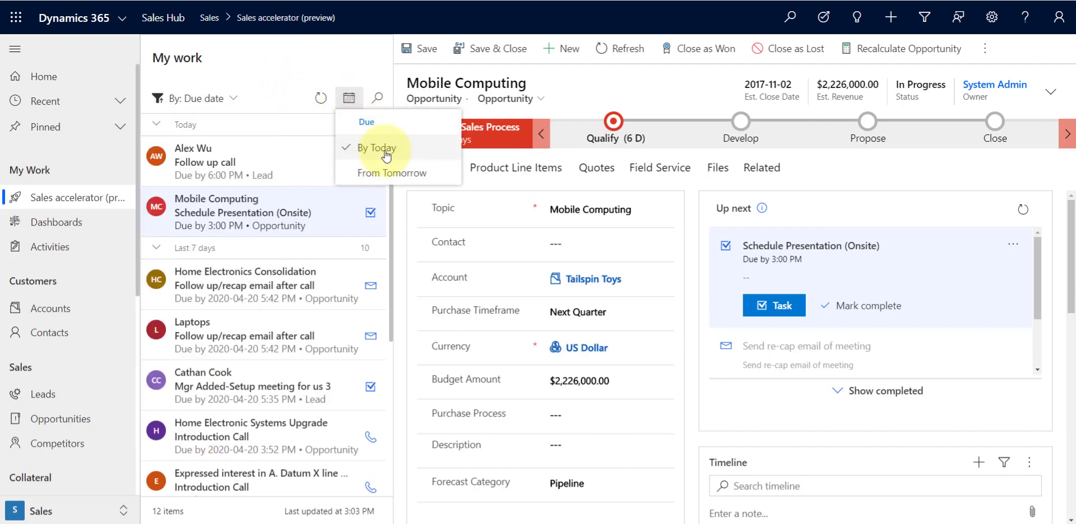
{"action": "left_click", "coordinate": [323, 69]}
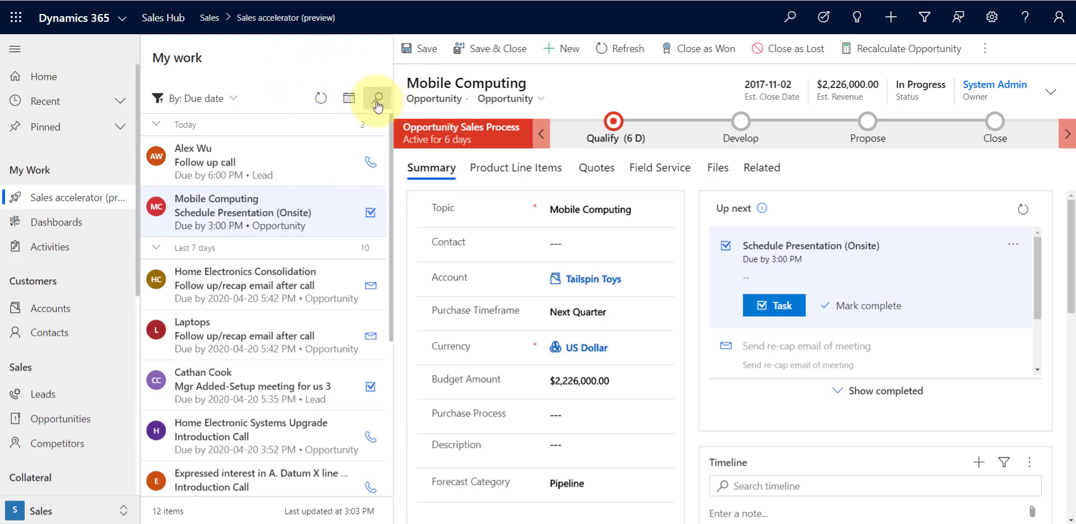
{"action": "left_click", "coordinate": [378, 101]}
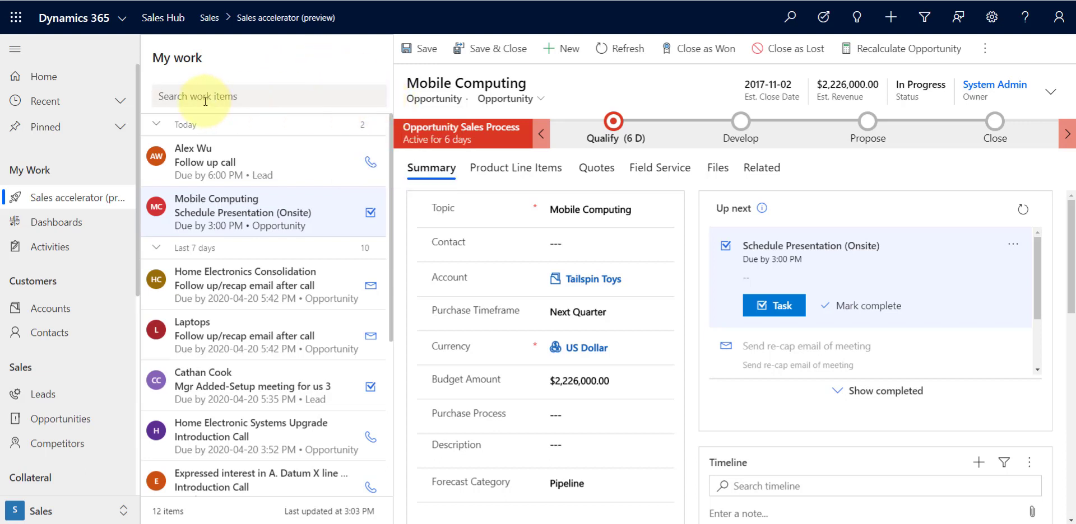
{"action": "left_click", "coordinate": [258, 73]}
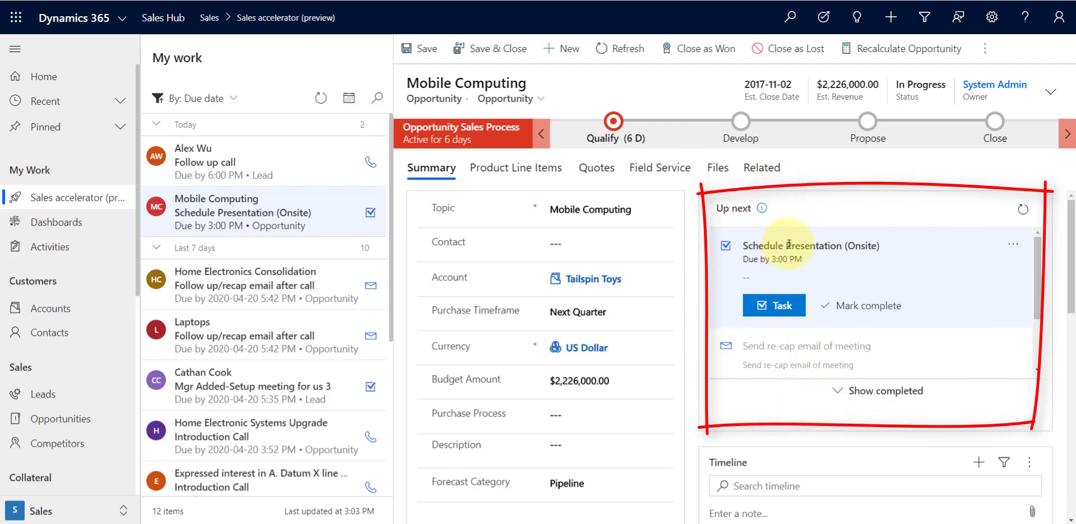
{"action": "mouse_move", "coordinate": [762, 211]}
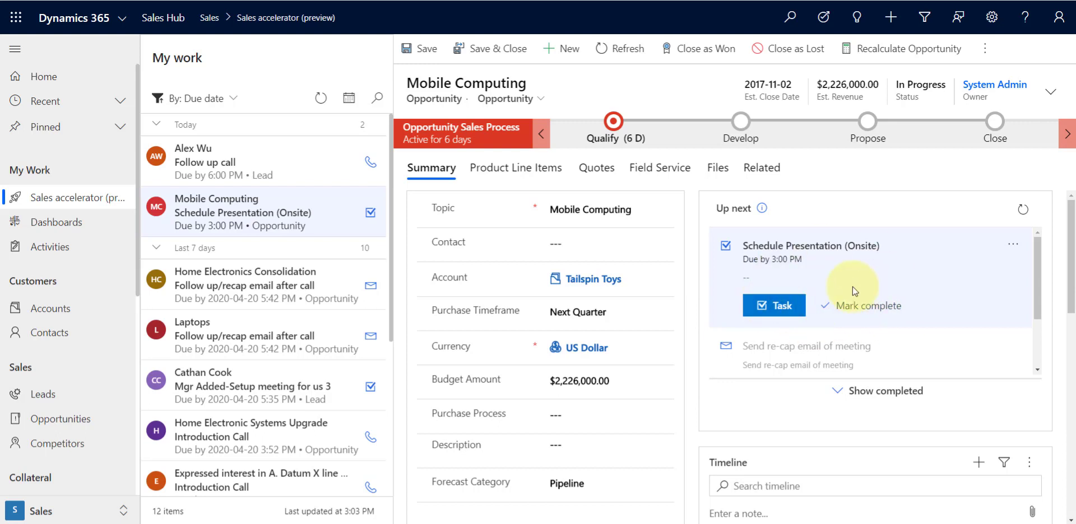
{"action": "left_click", "coordinate": [769, 311]}
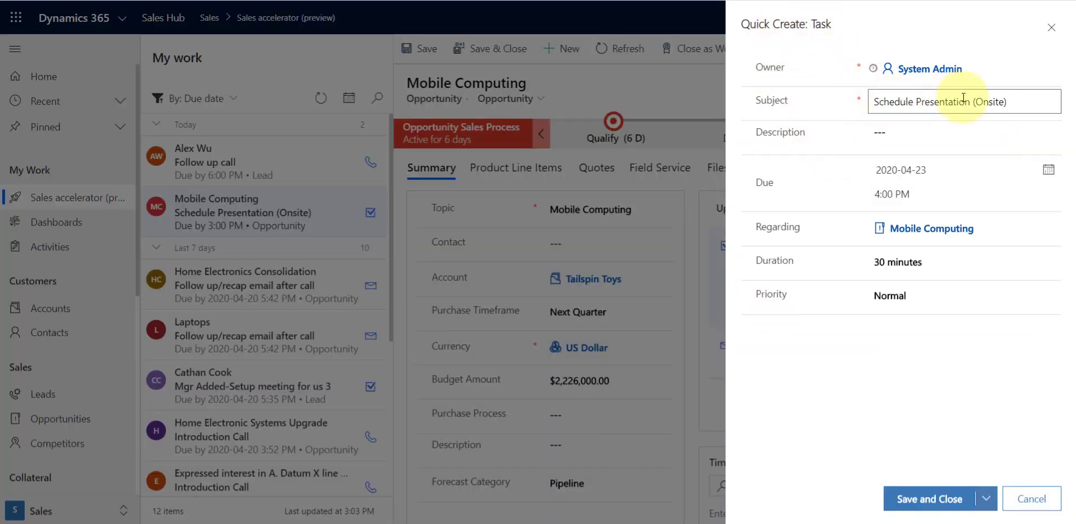
{"action": "left_click", "coordinate": [888, 142]}
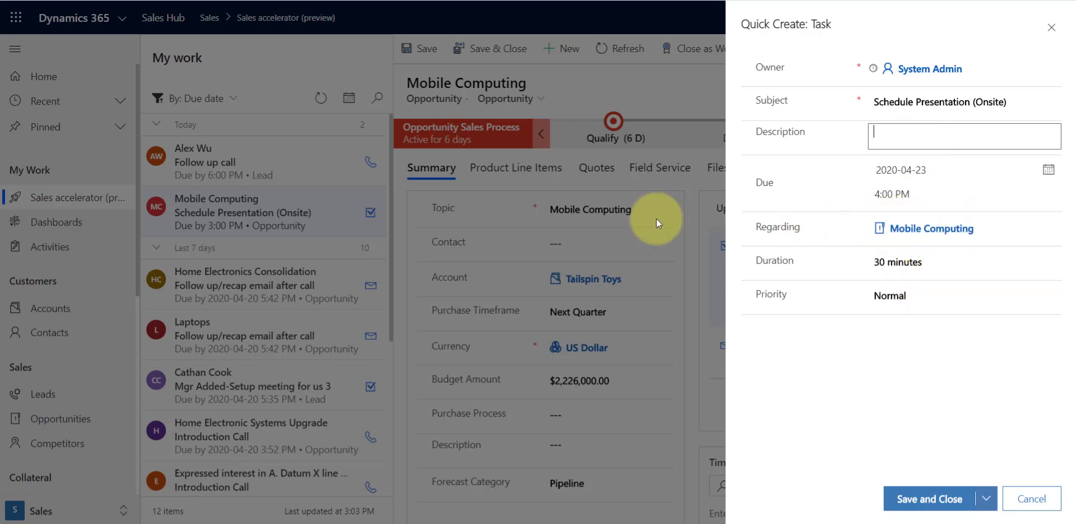
{"action": "left_click", "coordinate": [1032, 498]}
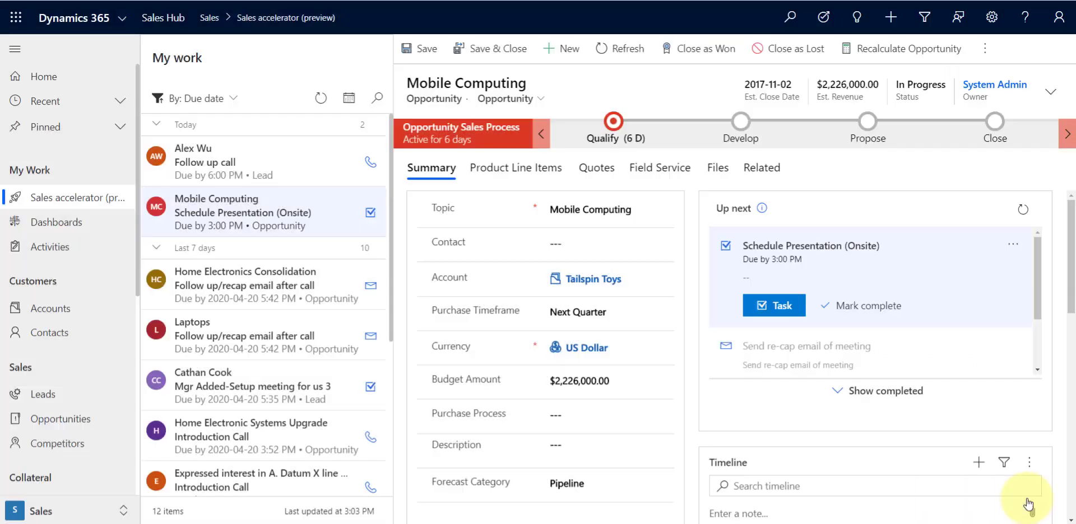
Postpone the Schedule Presentation (Onsite) activity to 2020-04-24 at 2 PM
{"action": "scroll", "coordinate": [818, 303], "scroll_direction": "down", "scroll_amount": 1}
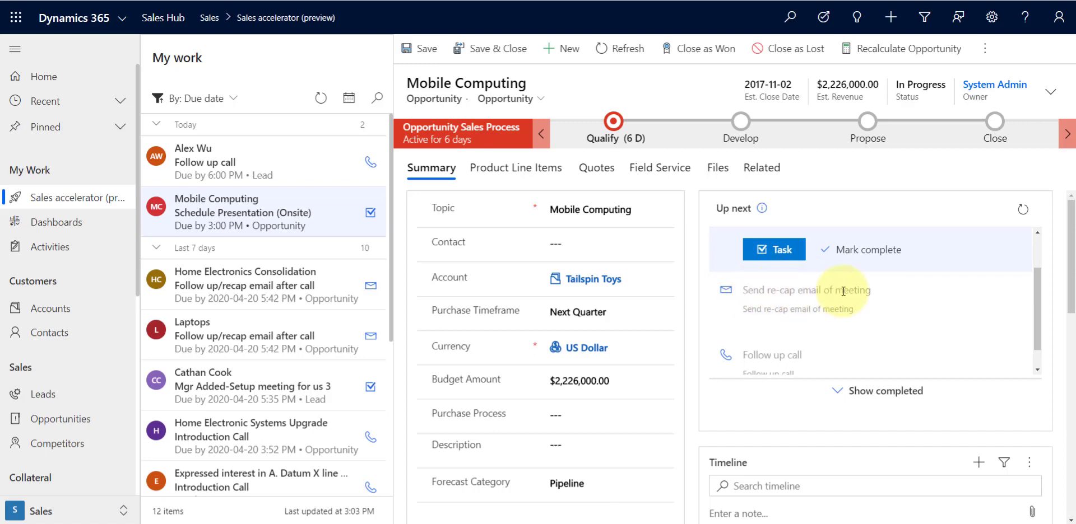
{"action": "scroll", "coordinate": [834, 302], "scroll_direction": "down", "scroll_amount": 1}
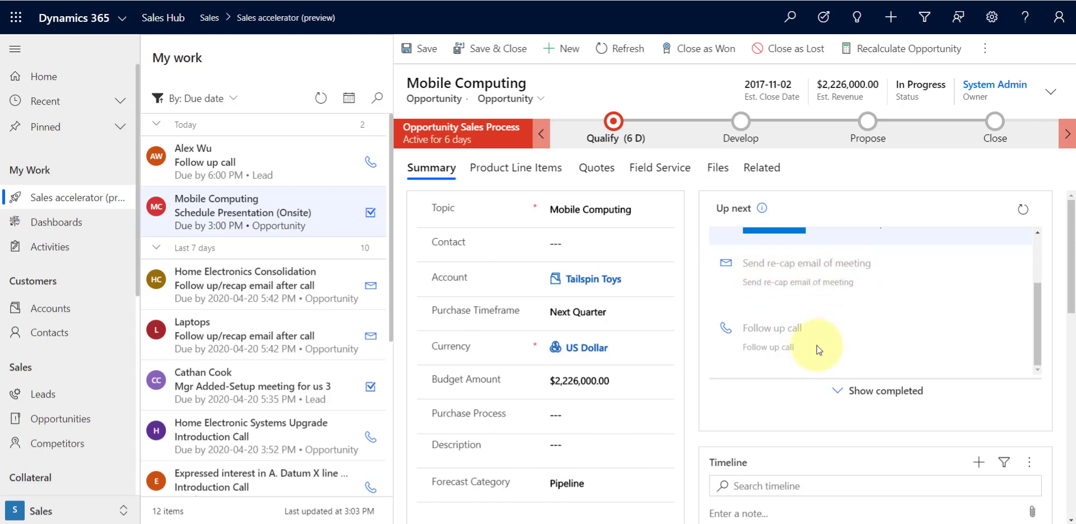
{"action": "scroll", "coordinate": [816, 347], "scroll_direction": "up", "scroll_amount": 2}
{"action": "scroll", "coordinate": [816, 347], "scroll_direction": "up", "scroll_amount": 1}
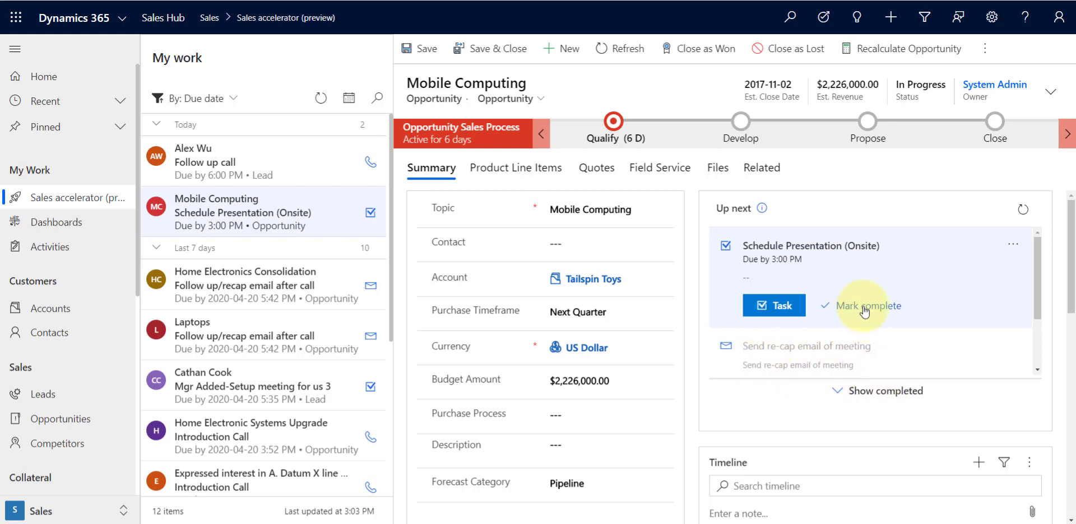
{"action": "left_click", "coordinate": [1012, 243]}
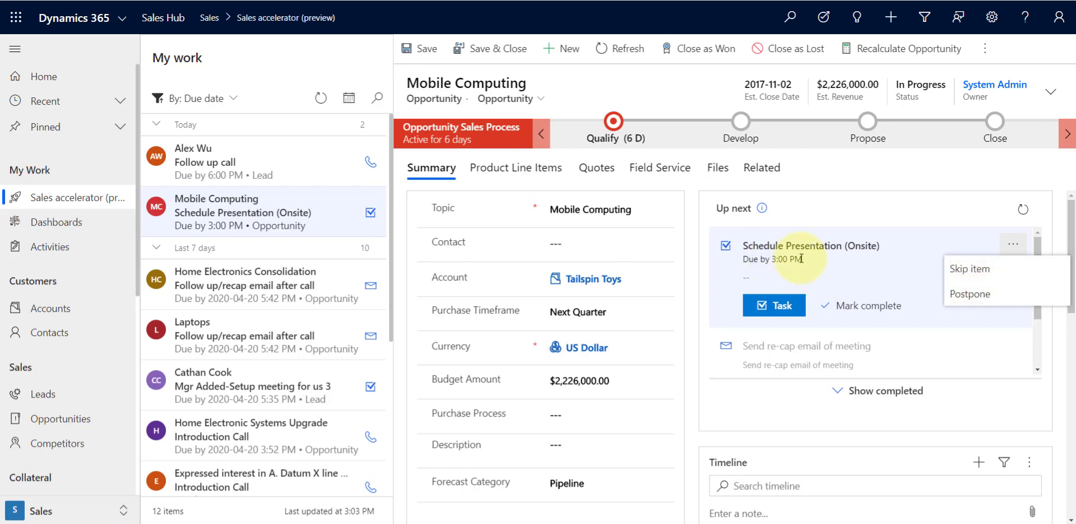
{"action": "left_click", "coordinate": [969, 294]}
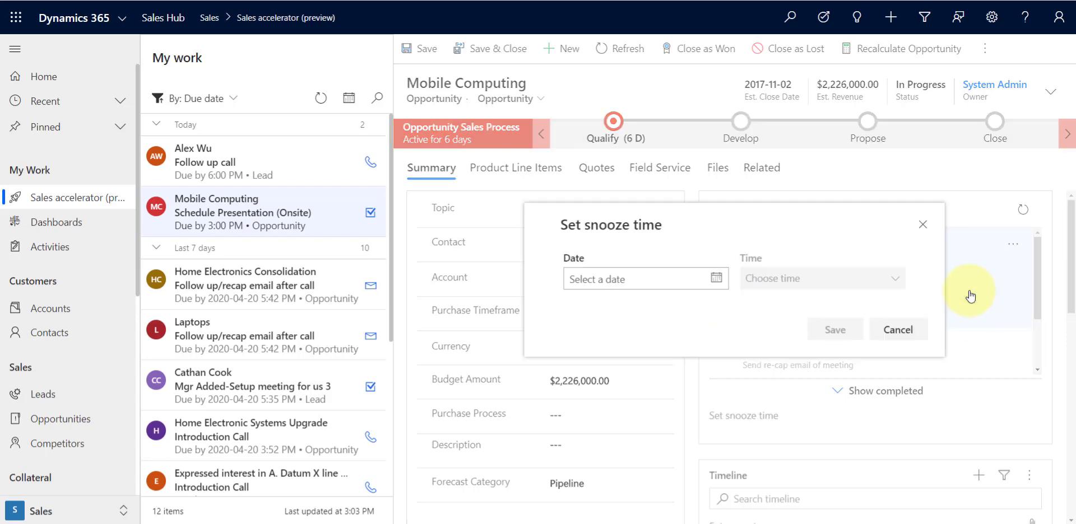
{"action": "left_click", "coordinate": [715, 278]}
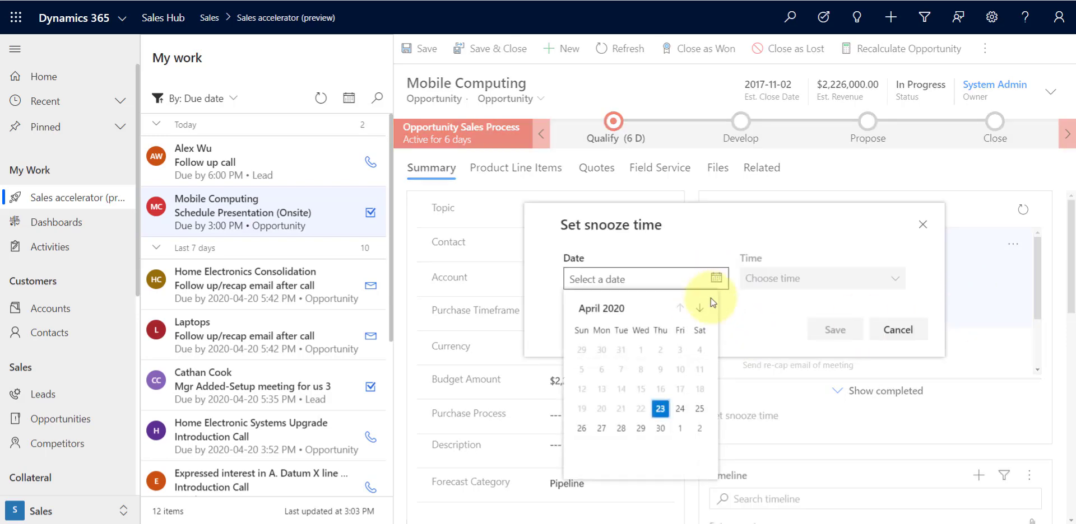
{"action": "left_click", "coordinate": [680, 409]}
{"action": "left_click", "coordinate": [893, 278]}
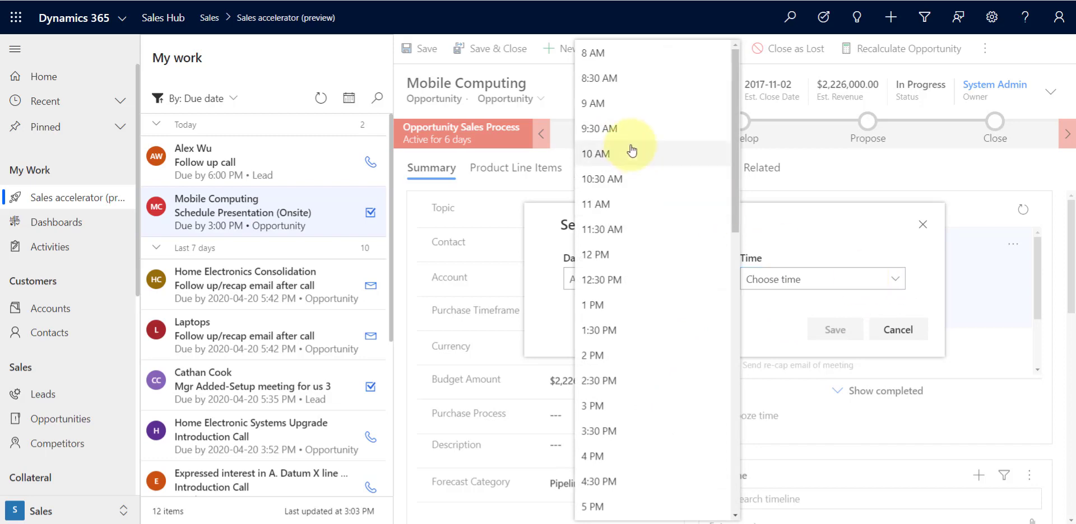
{"action": "left_click", "coordinate": [619, 347]}
{"action": "left_click", "coordinate": [816, 336]}
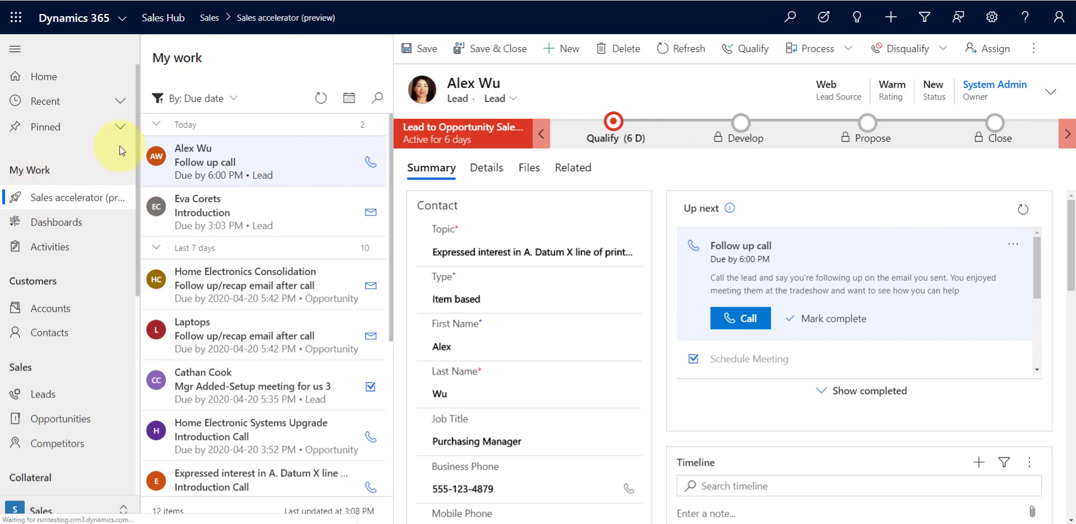
Switch the work list's due filter to From Tomorrow and back to By Today
{"action": "left_click", "coordinate": [348, 98]}
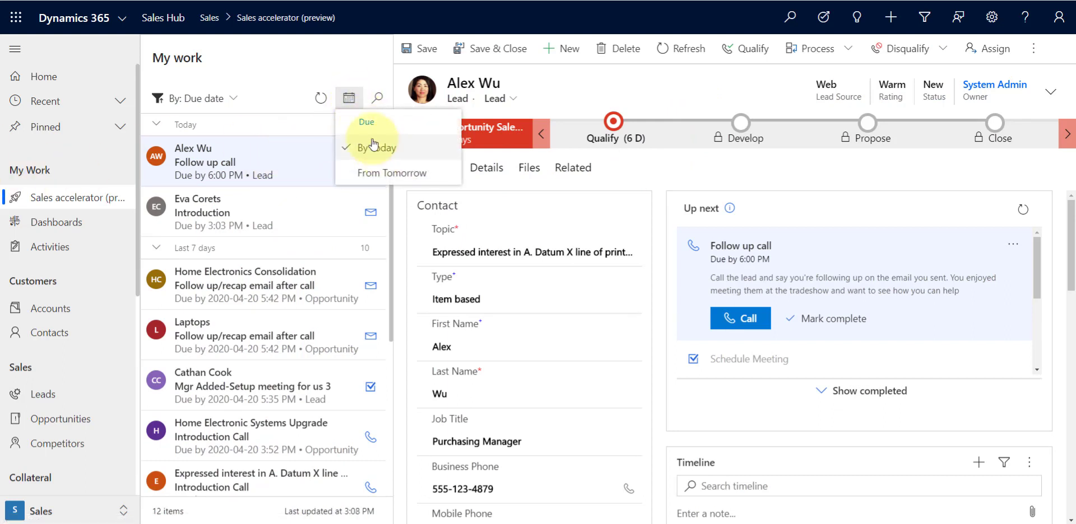
{"action": "left_click", "coordinate": [370, 171]}
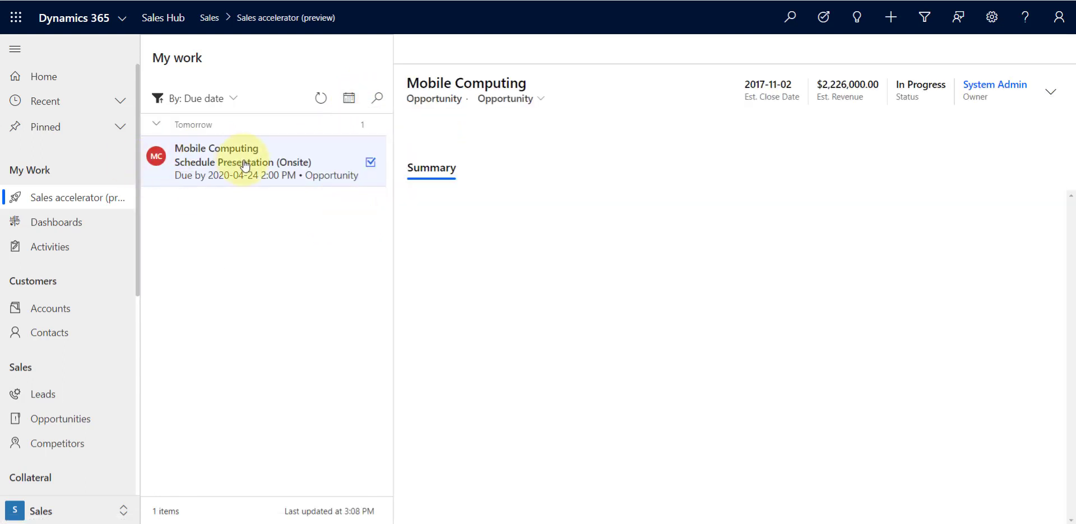
{"action": "left_click", "coordinate": [349, 99]}
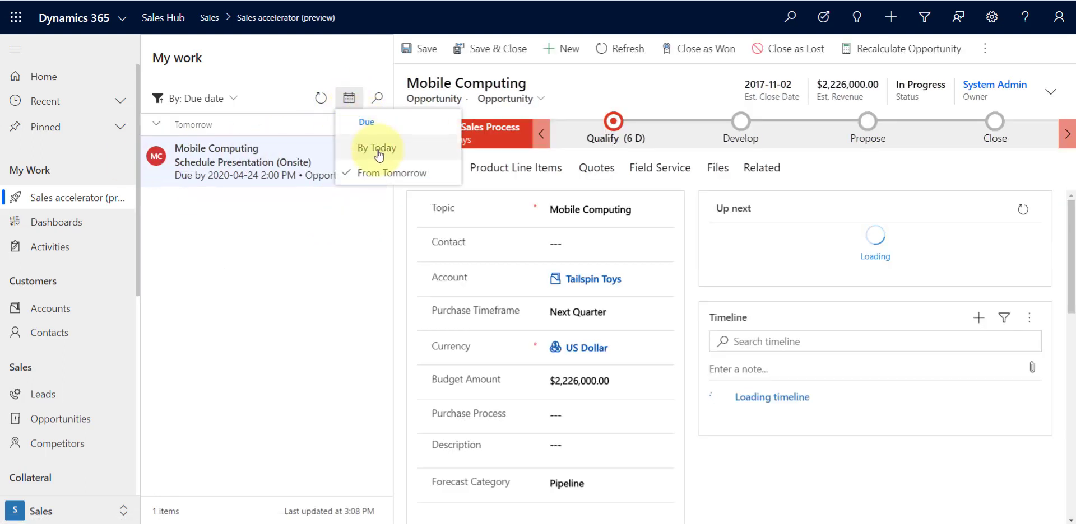
{"action": "left_click", "coordinate": [312, 144]}
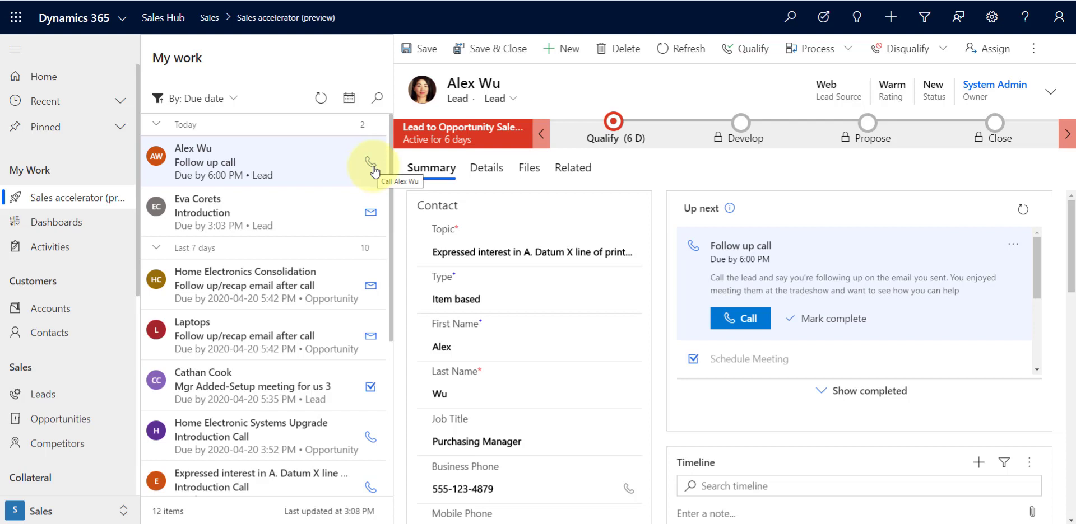
{"action": "left_click", "coordinate": [742, 320]}
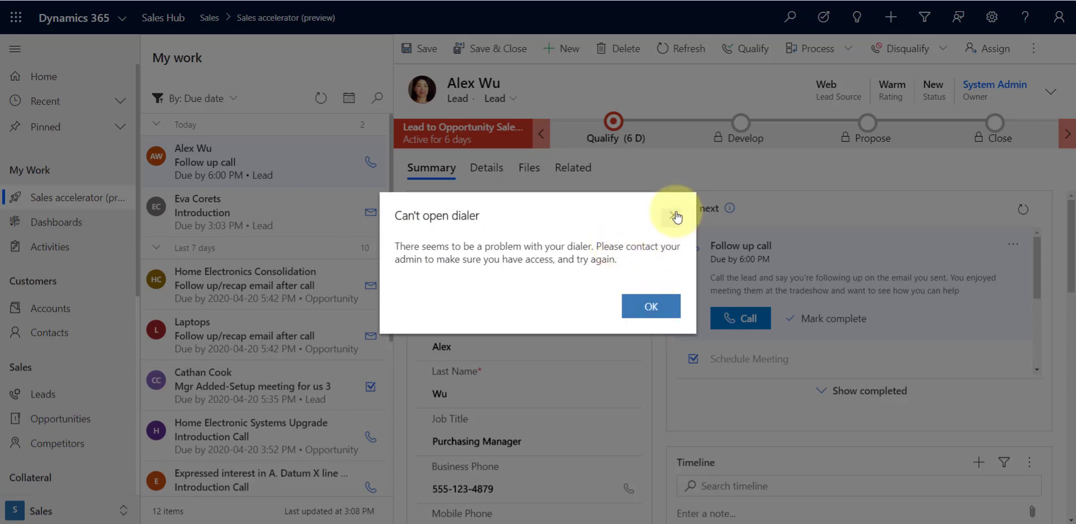
{"action": "left_click", "coordinate": [674, 216]}
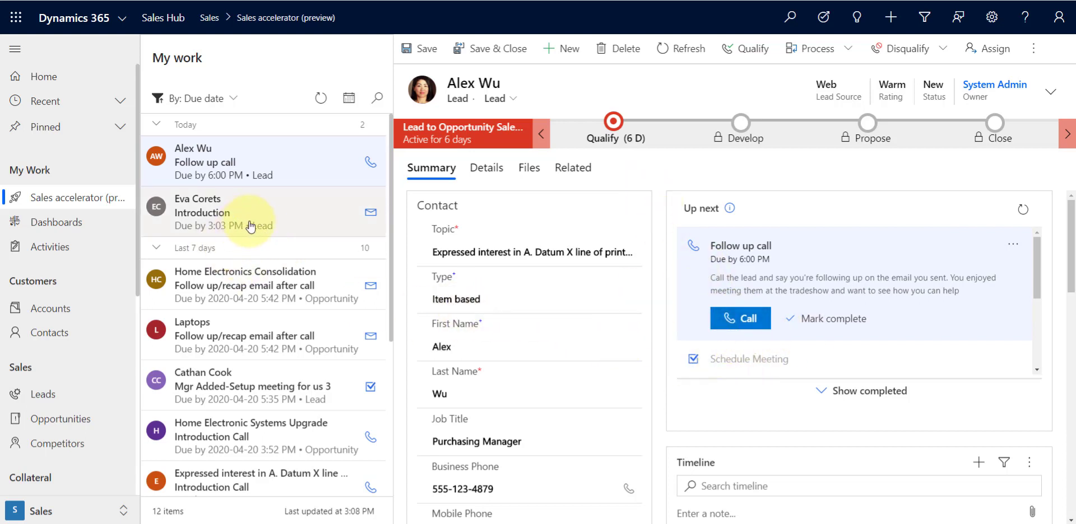
Open the Eva Corets work item and send the Introduction email from its up-next activity
{"action": "left_click", "coordinate": [269, 223]}
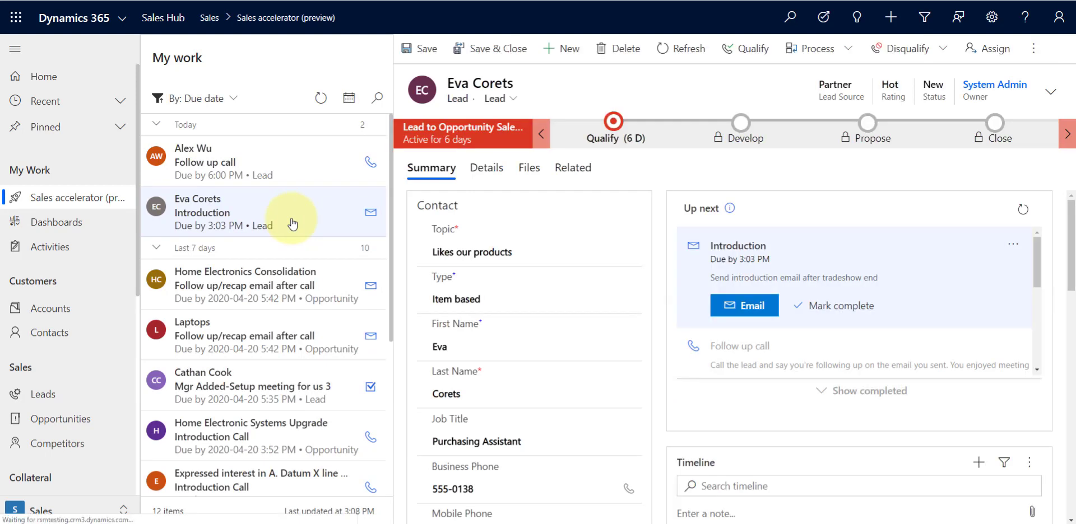
{"action": "mouse_move", "coordinate": [731, 212]}
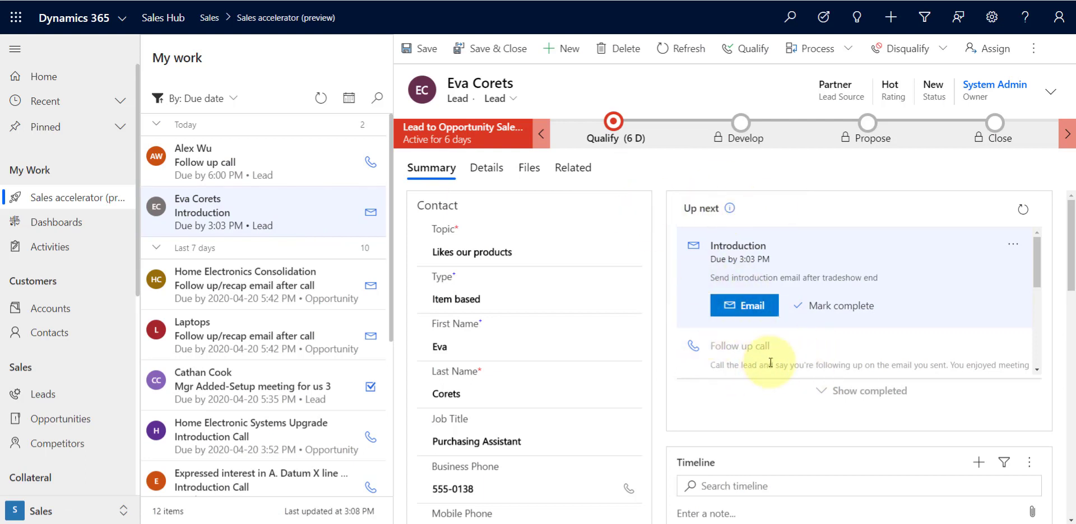
{"action": "left_click", "coordinate": [754, 308]}
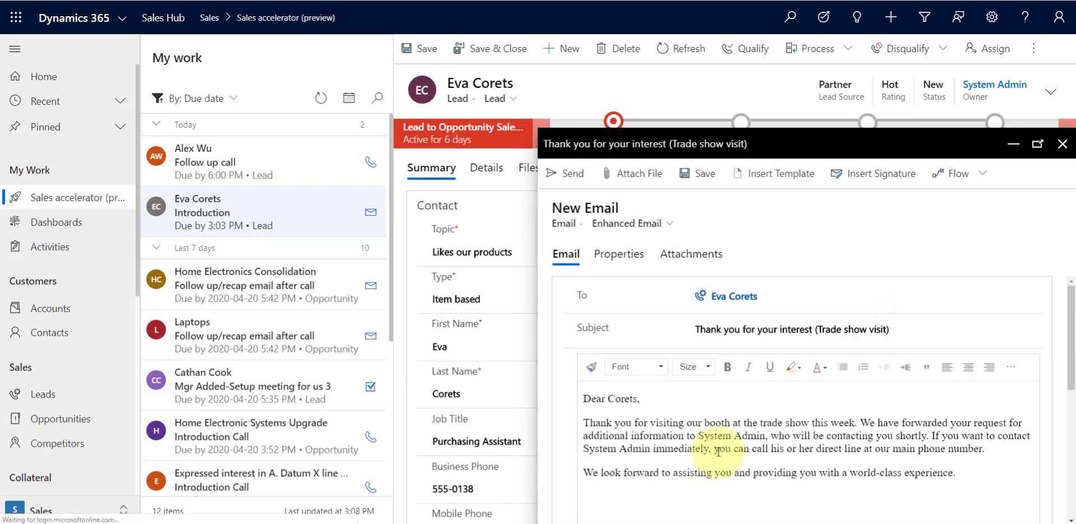
{"action": "scroll", "coordinate": [652, 435], "scroll_direction": "down", "scroll_amount": 2}
{"action": "scroll", "coordinate": [697, 430], "scroll_direction": "up", "scroll_amount": 2}
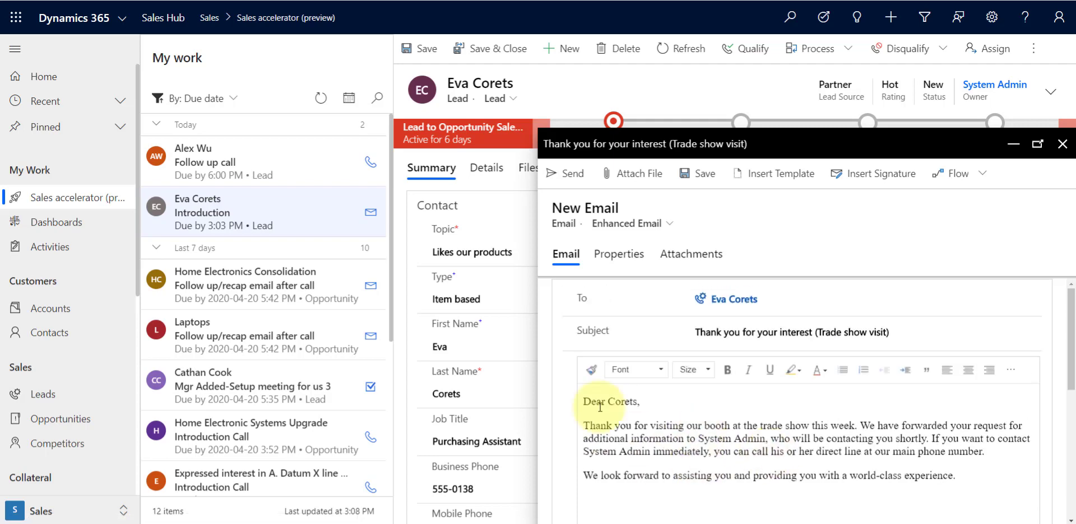
{"action": "left_click", "coordinate": [569, 175]}
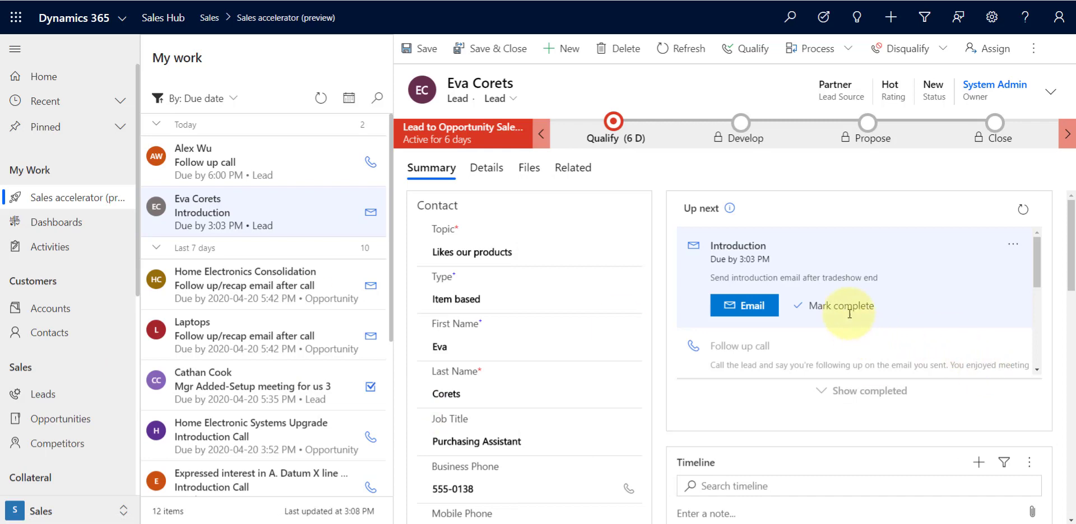
Mark Eva Corets' Introduction activity complete, continue to the next work item and refresh the work list
{"action": "left_click", "coordinate": [842, 307]}
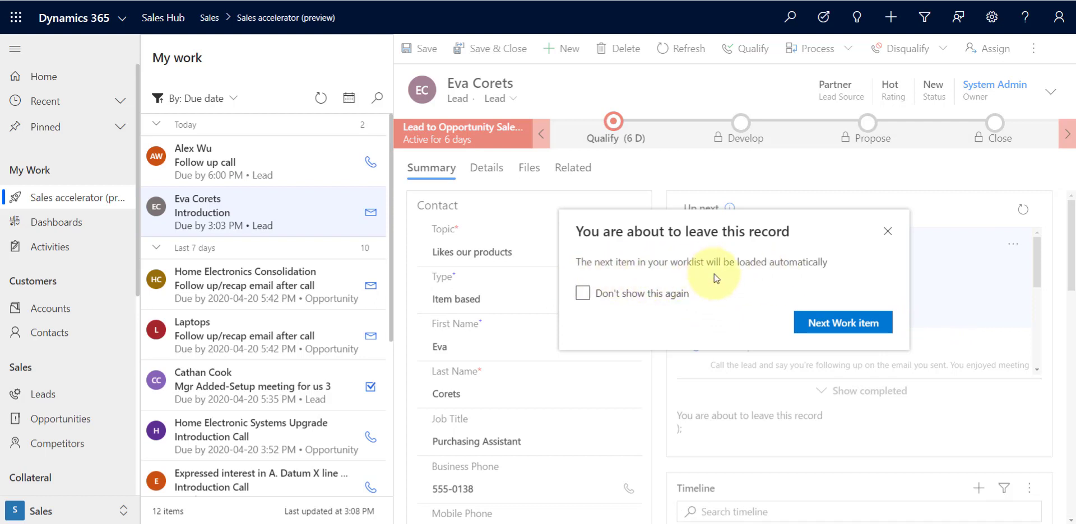
{"action": "left_click", "coordinate": [832, 323]}
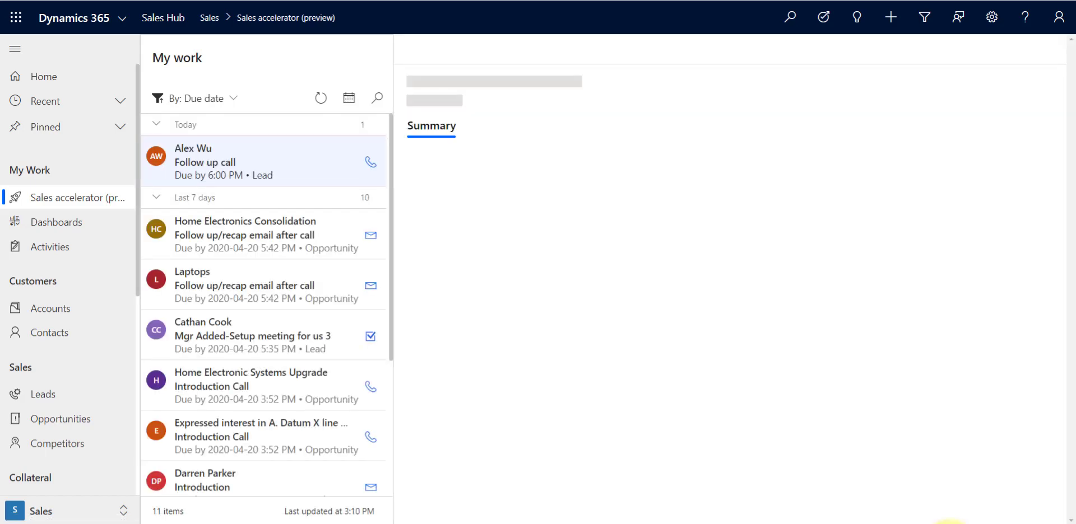
{"action": "left_click", "coordinate": [320, 98]}
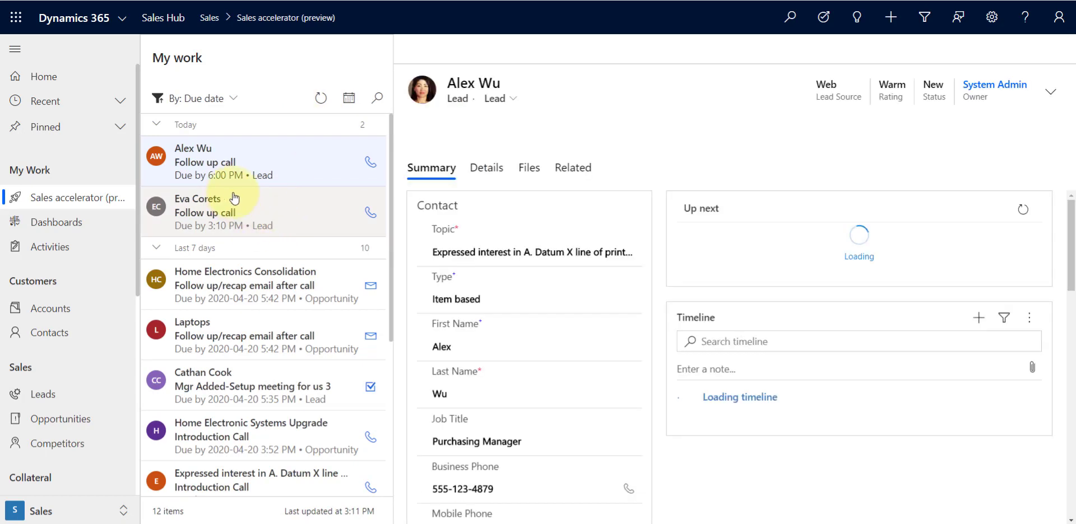
Open Eva Corets' Follow up call work item
{"action": "left_click", "coordinate": [263, 216]}
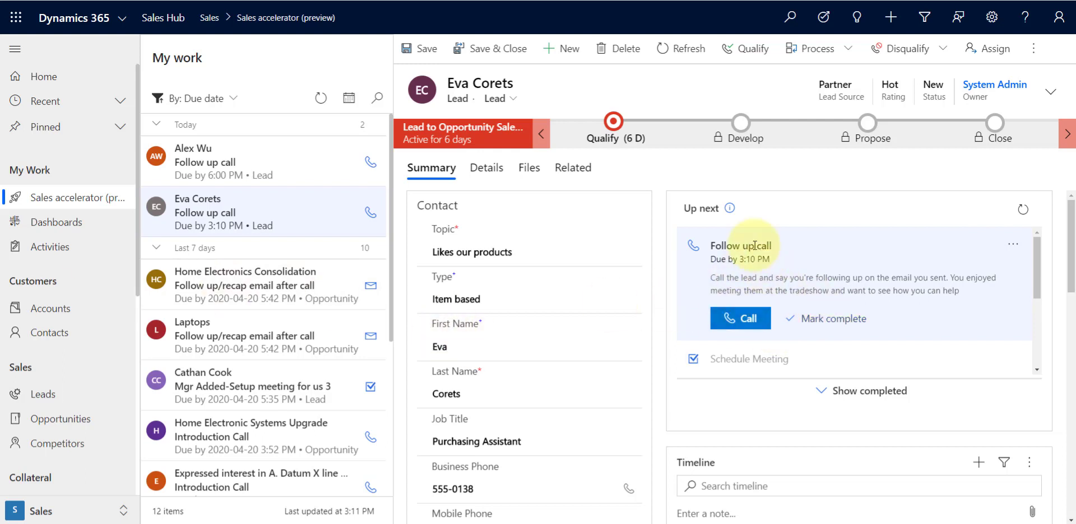
{"action": "mouse_move", "coordinate": [729, 213]}
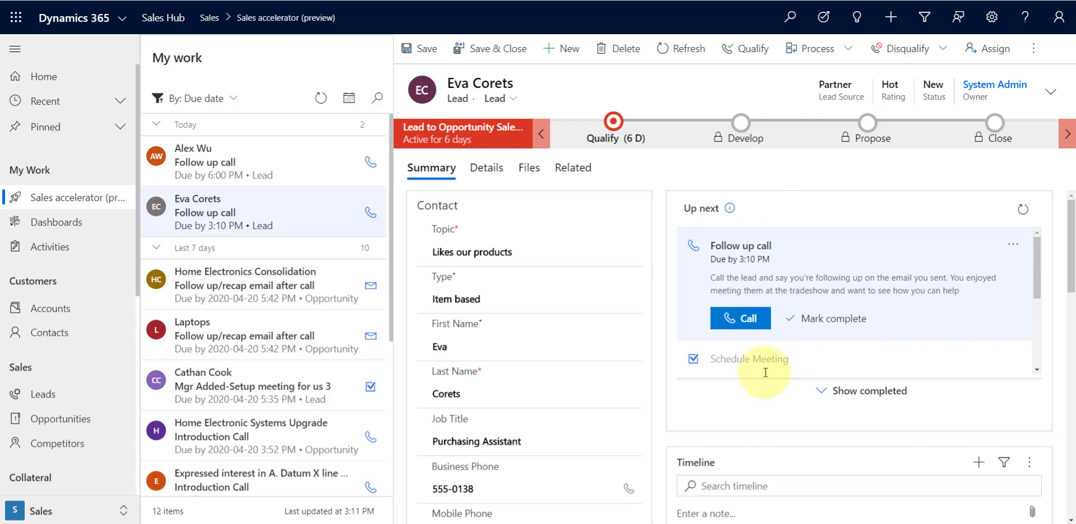
Open Cathan Cook's manager-added setup meeting work item and browse the timeline's new-activity options
{"action": "left_click", "coordinate": [260, 391]}
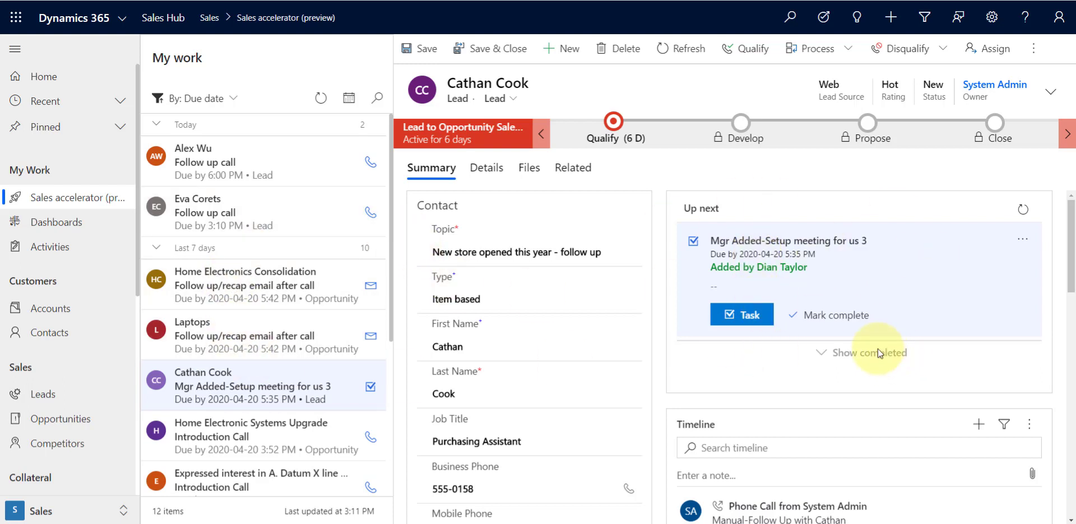
{"action": "scroll", "coordinate": [878, 353], "scroll_direction": "down", "scroll_amount": 1}
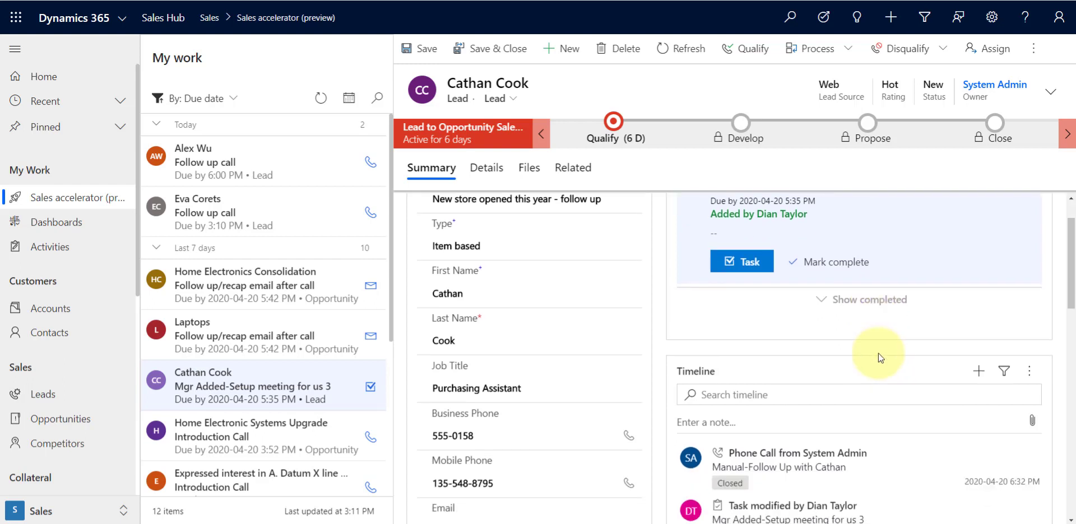
{"action": "scroll", "coordinate": [744, 313], "scroll_direction": "up", "scroll_amount": 1}
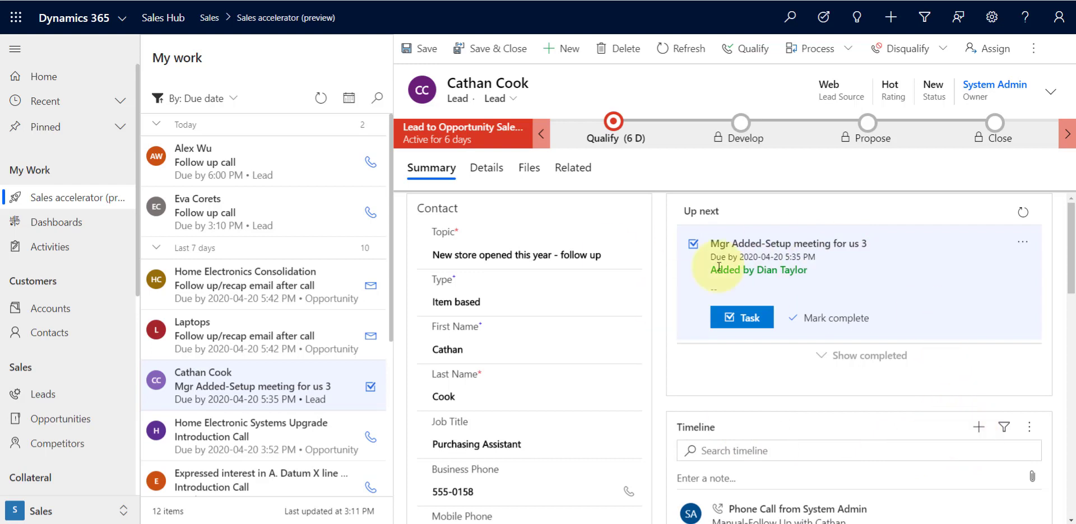
{"action": "left_click", "coordinate": [978, 428]}
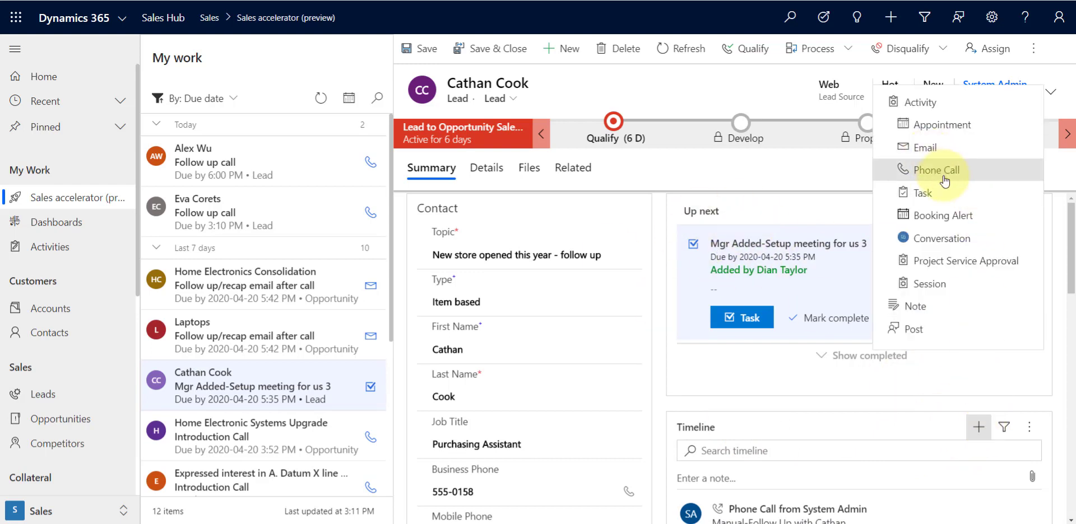
{"action": "left_click", "coordinate": [763, 175]}
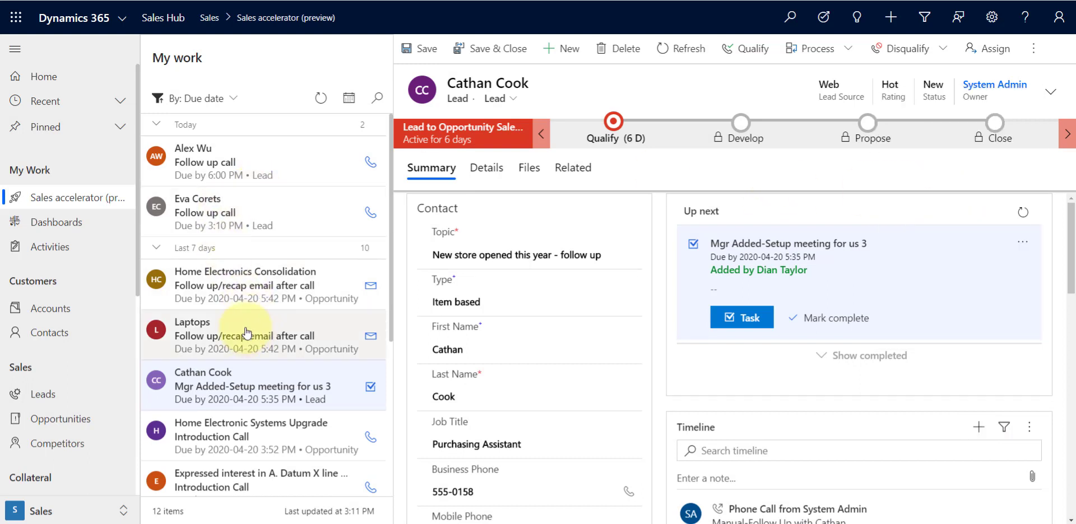
Open Alex Wu's work item and quick-create a timeline task with subject "Manual Task" and description "Manual Task because...."
{"action": "left_click", "coordinate": [259, 158]}
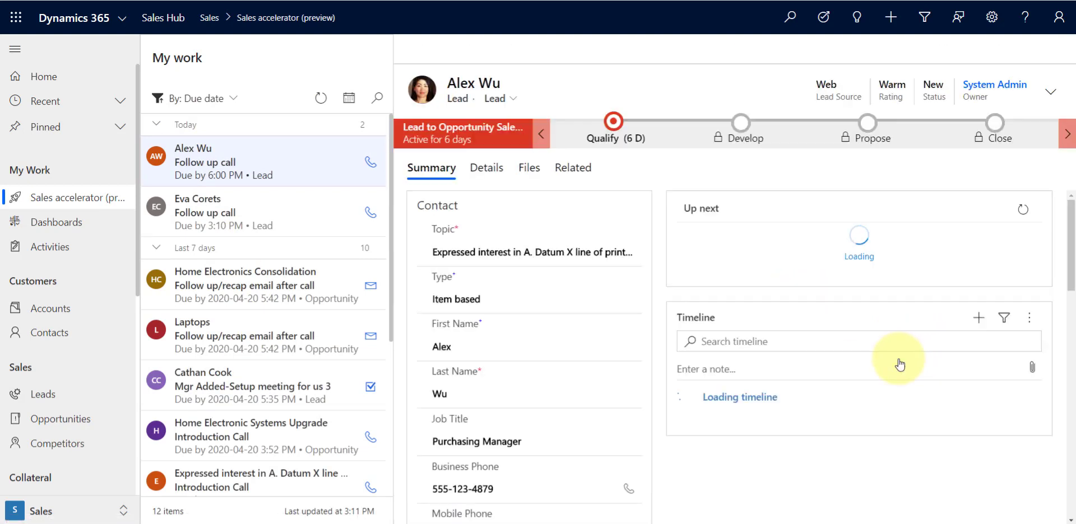
{"action": "left_click", "coordinate": [977, 461]}
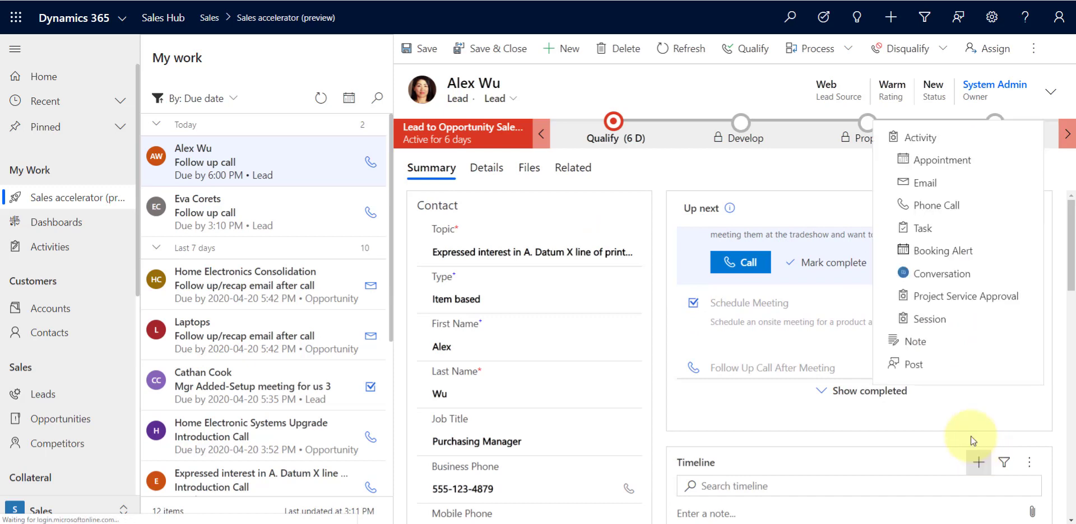
{"action": "left_click", "coordinate": [918, 229]}
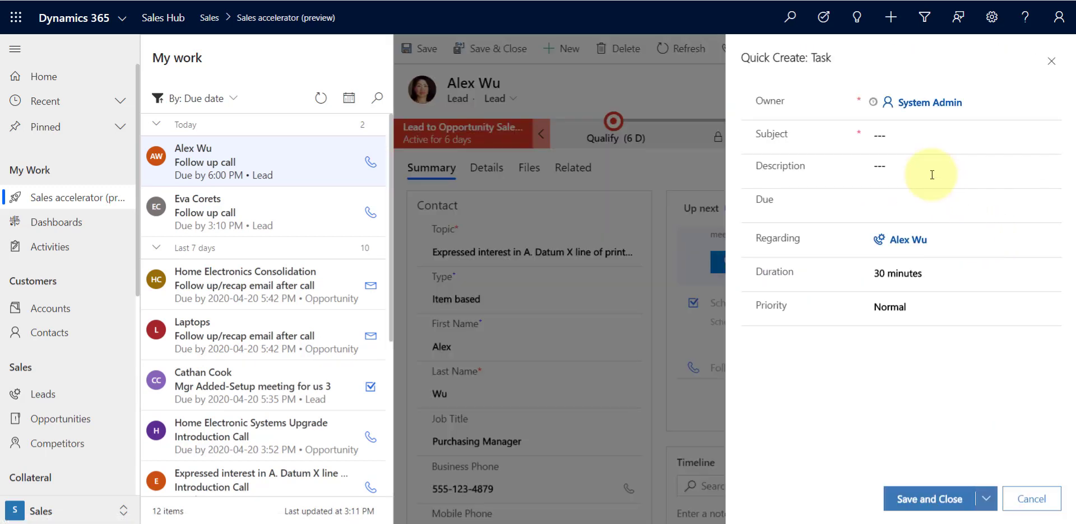
{"action": "left_click", "coordinate": [924, 134]}
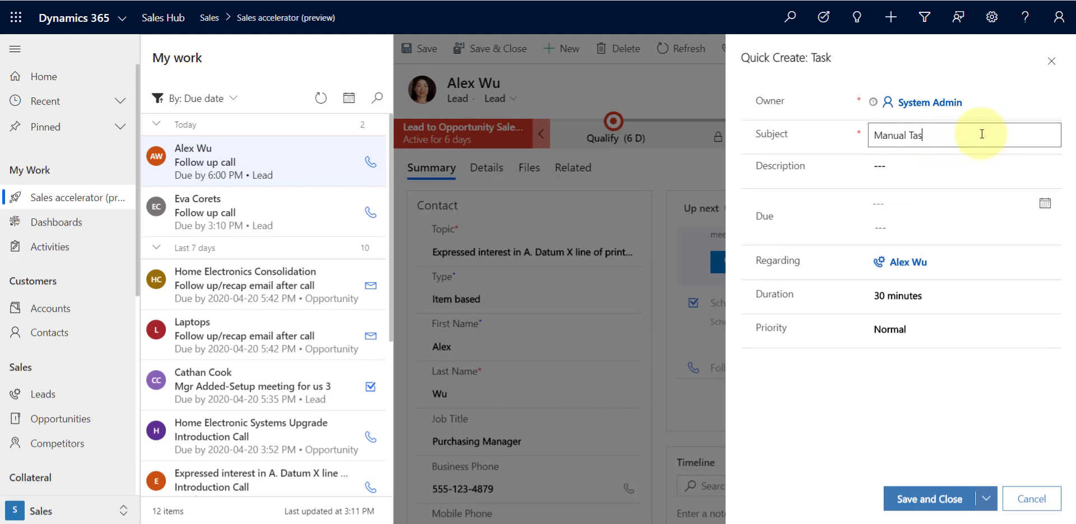
{"action": "left_click_drag", "start_coordinate": [977, 136], "coordinate": [795, 146]}
{"action": "key", "text": "ctrl+c"}
{"action": "left_click", "coordinate": [890, 166]}
{"action": "key", "text": "ctrl+v"}
{"action": "type", "text": "b"}
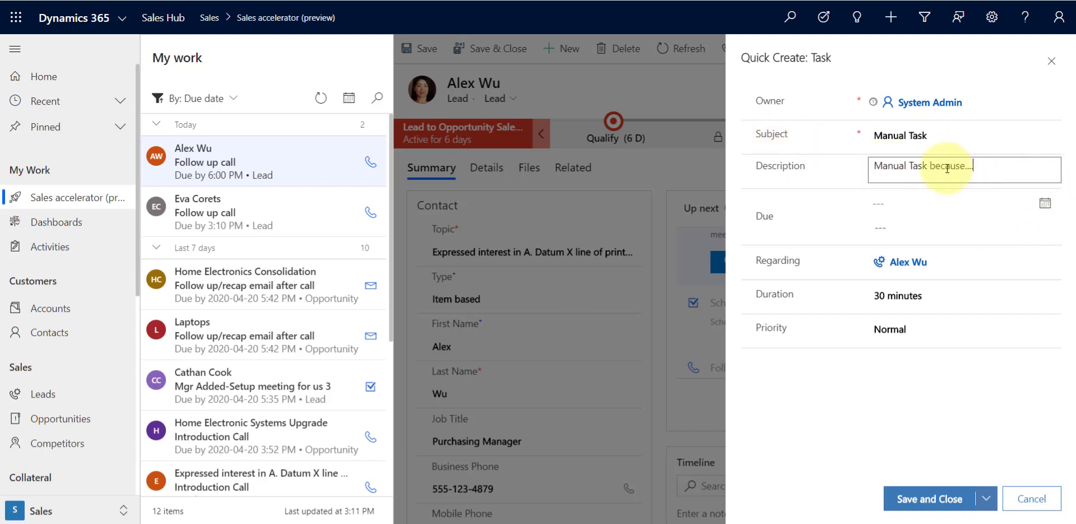
Set the task's due date to 2020-04-23 at 6:00 PM and save the task
{"action": "left_click", "coordinate": [1044, 203]}
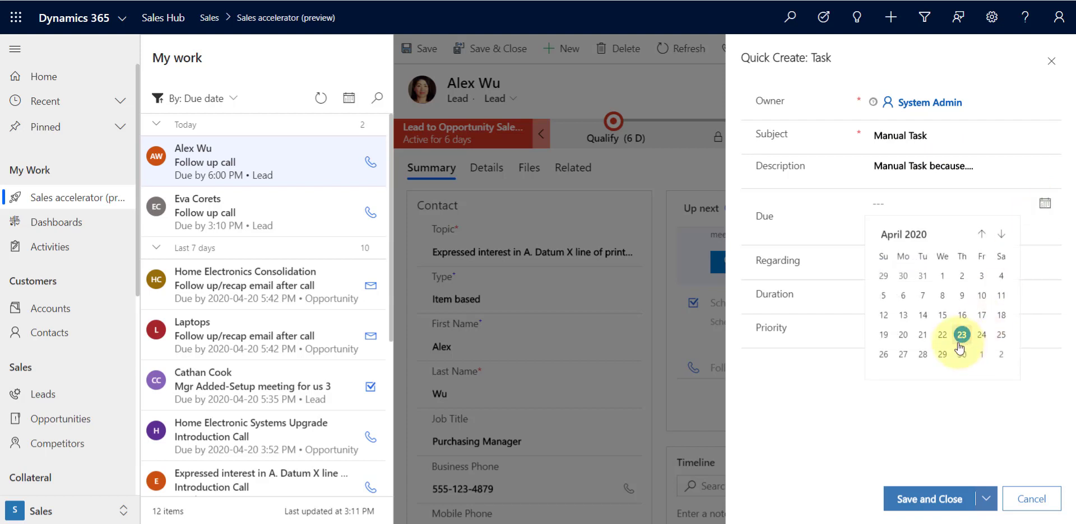
{"action": "left_click", "coordinate": [960, 342]}
{"action": "left_click", "coordinate": [1019, 229]}
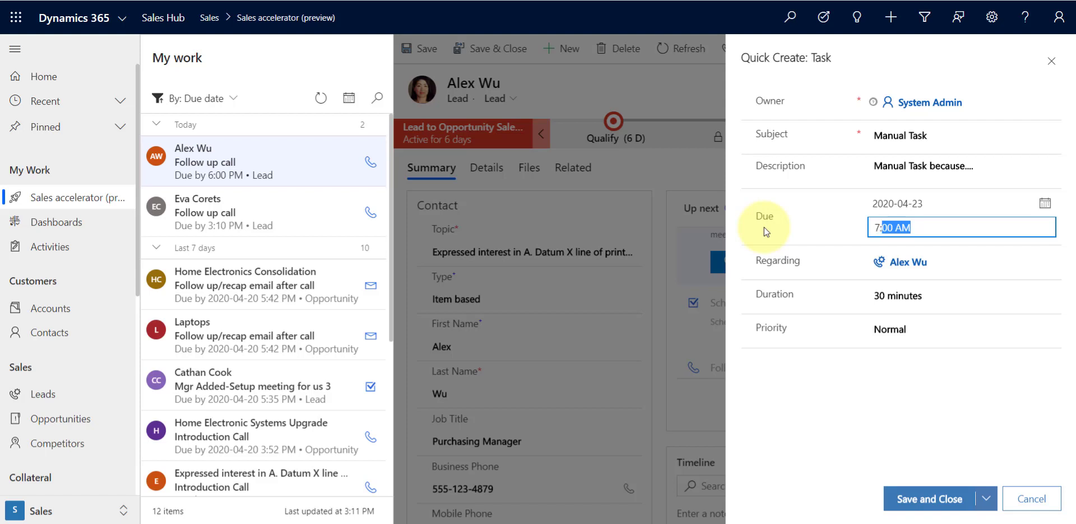
{"action": "type", "text": "7"}
{"action": "key", "text": "BackSpace"}
{"action": "key", "text": "BackSpace"}
{"action": "type", "text": "6:00 PM"}
{"action": "left_click", "coordinate": [937, 502]}
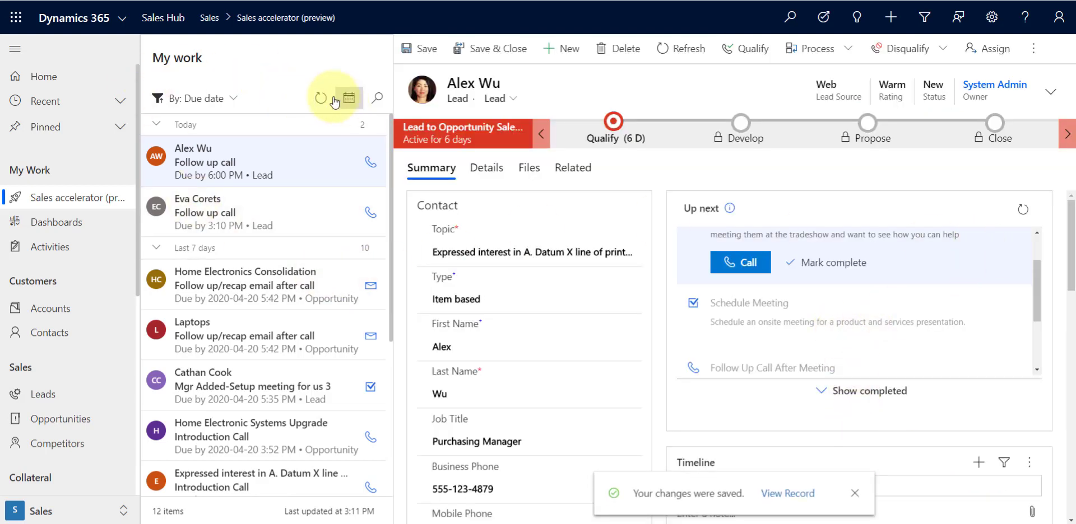
{"action": "left_click", "coordinate": [260, 17]}
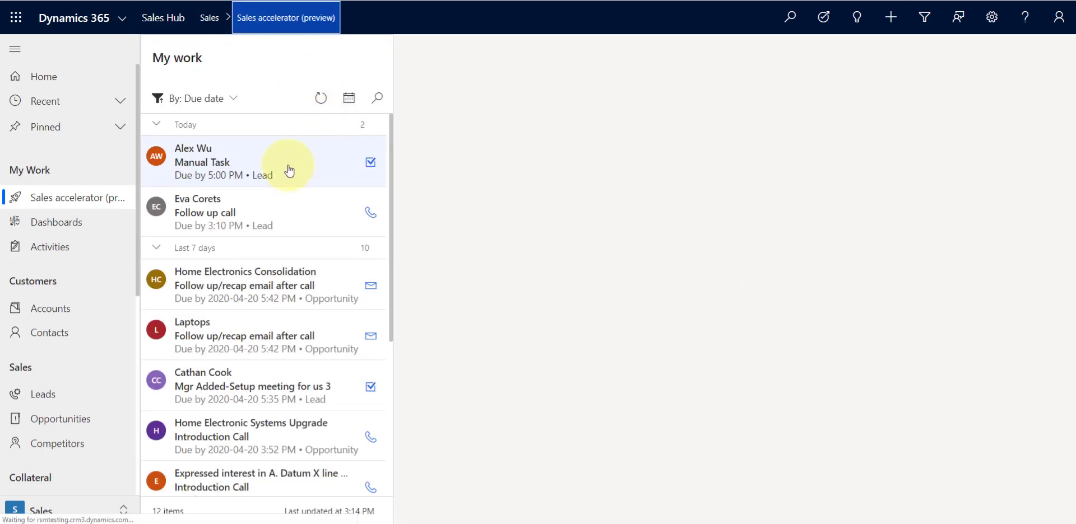
{"action": "left_click", "coordinate": [286, 169]}
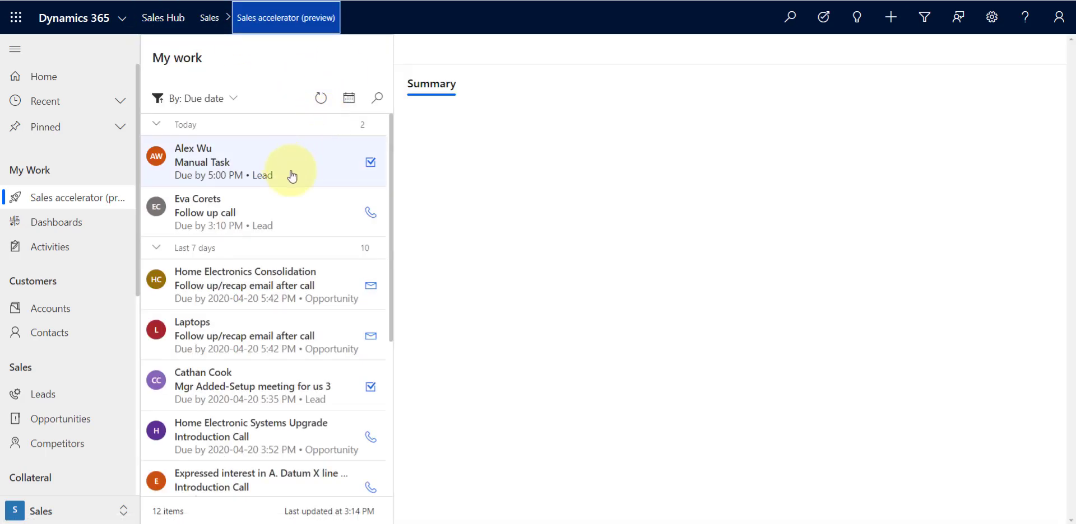